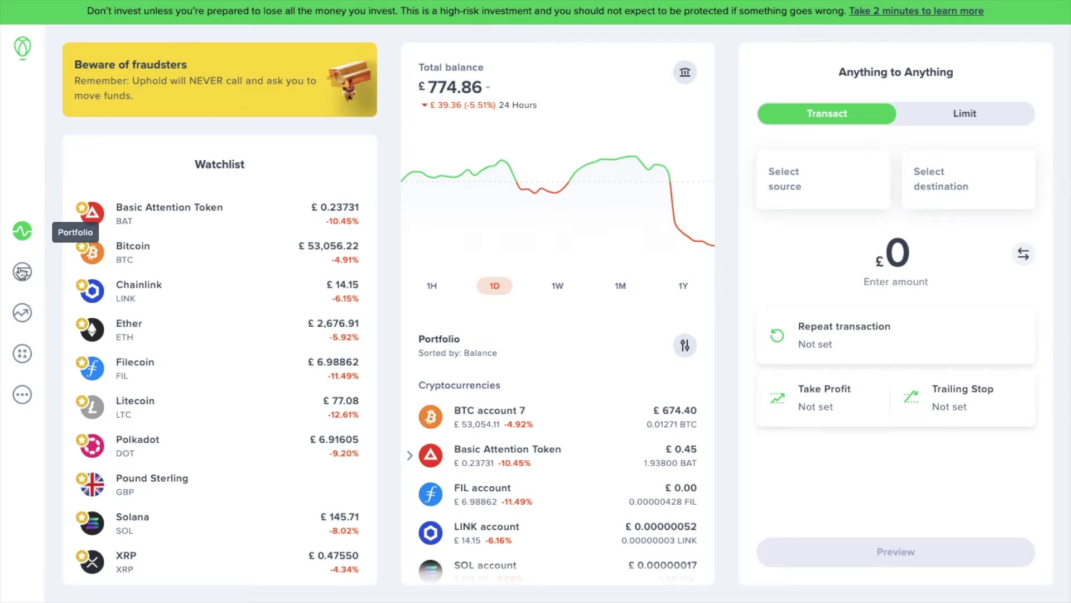
left_click(23, 397)
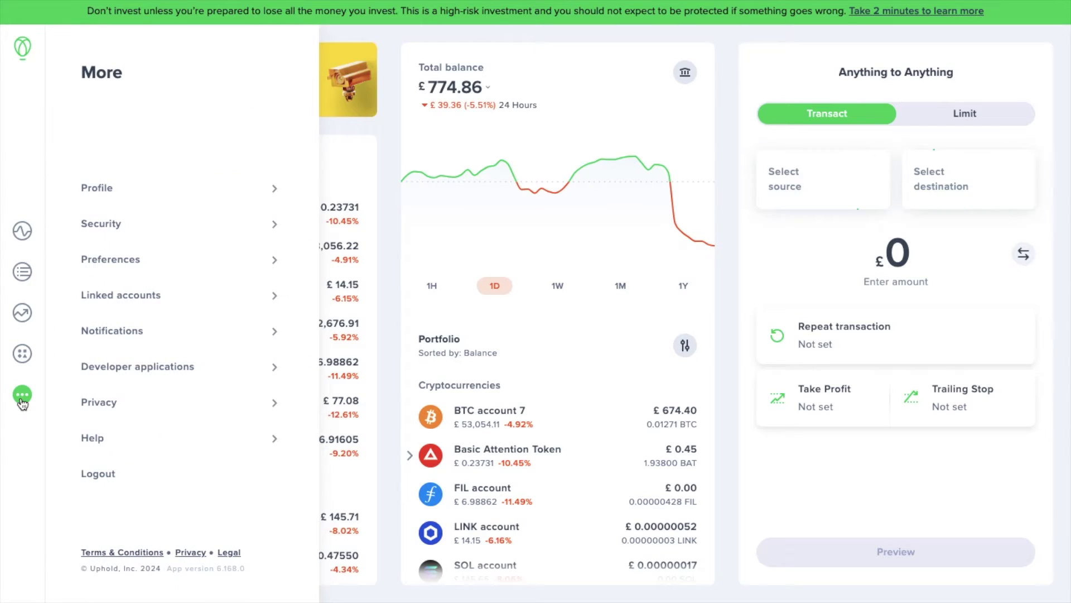
left_click(147, 230)
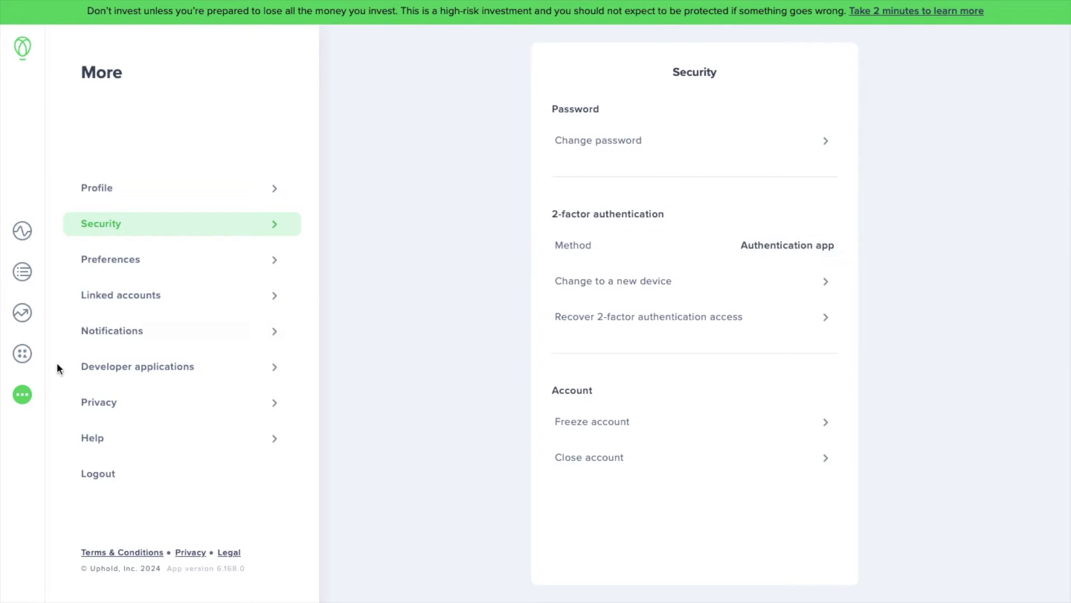
left_click(30, 237)
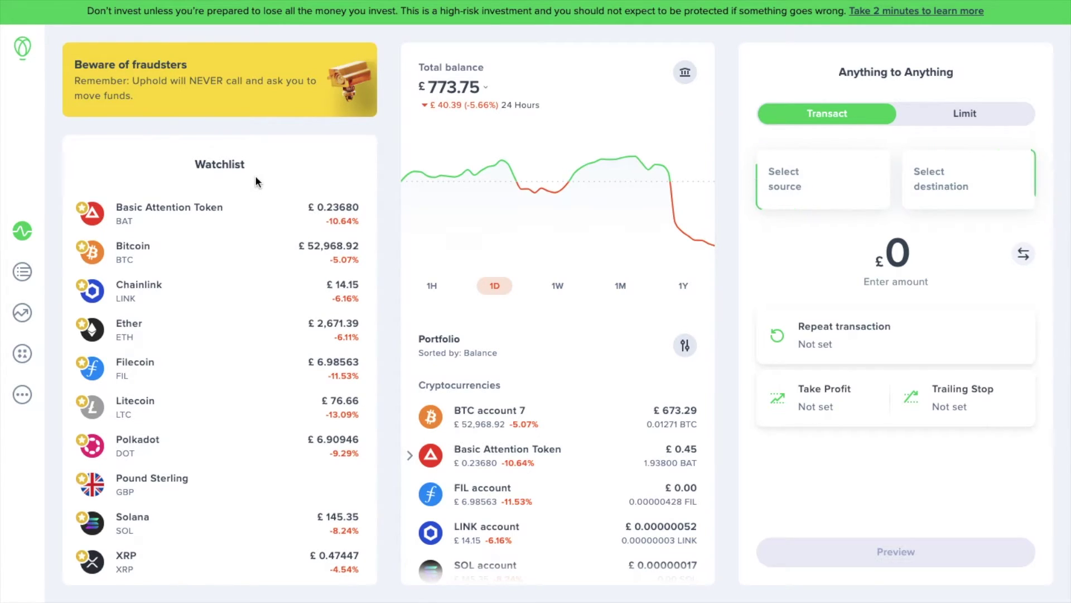
- Star Bitcoin from its Watchlist details panel, review the panel, then glance at Recent activity
left_click(237, 255)
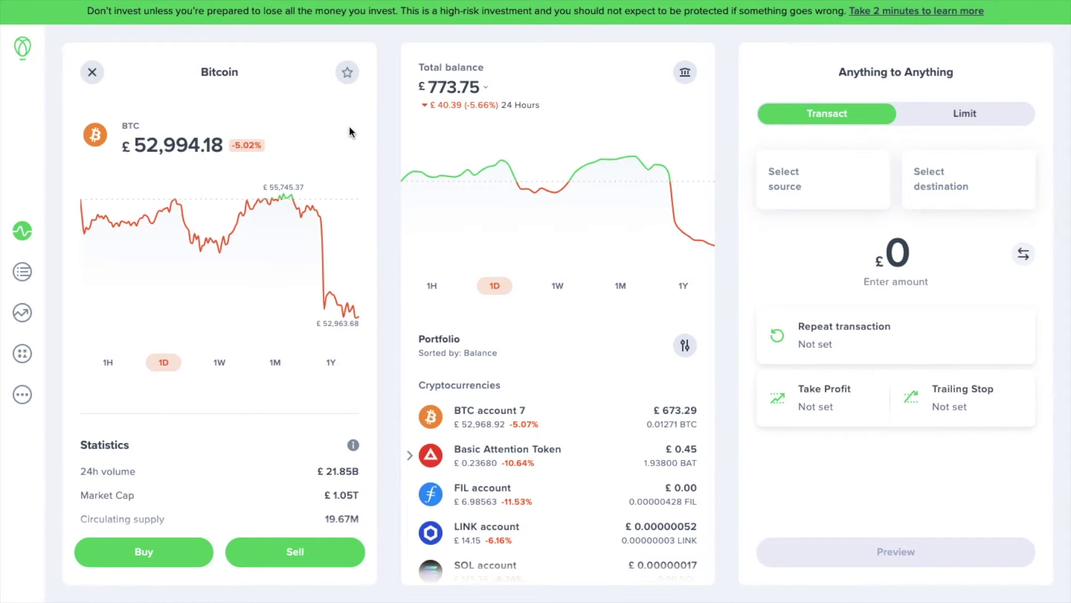
left_click(347, 72)
scroll(153, 467, "down", 3)
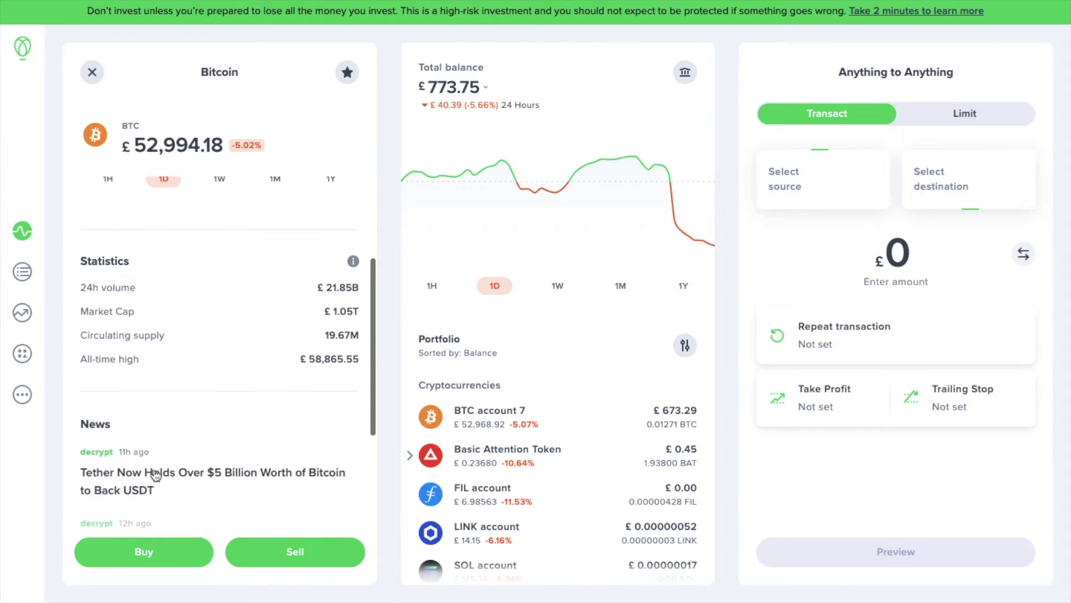
scroll(155, 474, "down", 5)
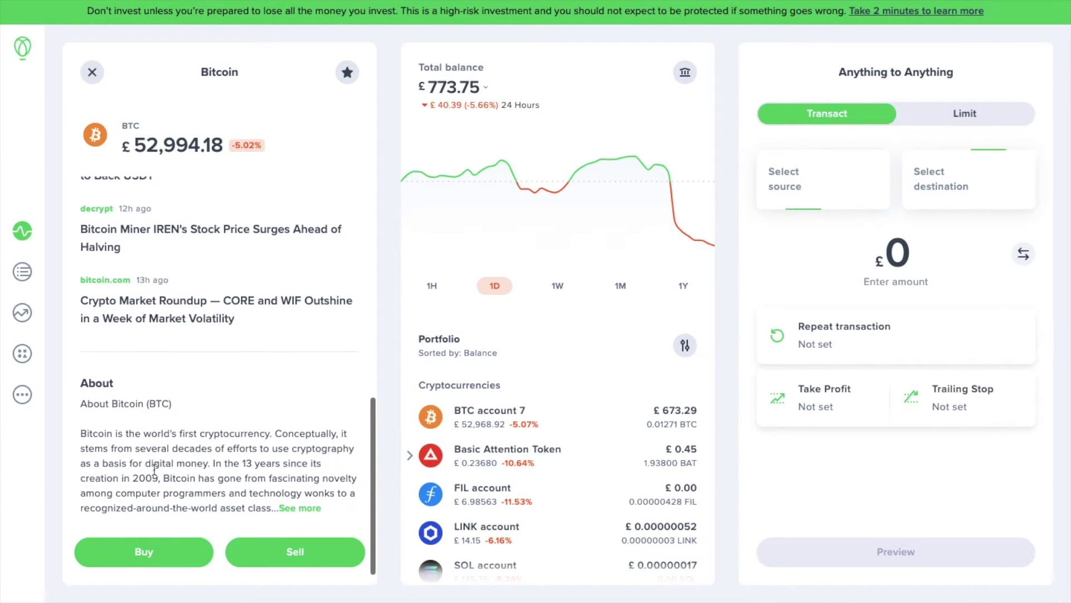
left_click(95, 80)
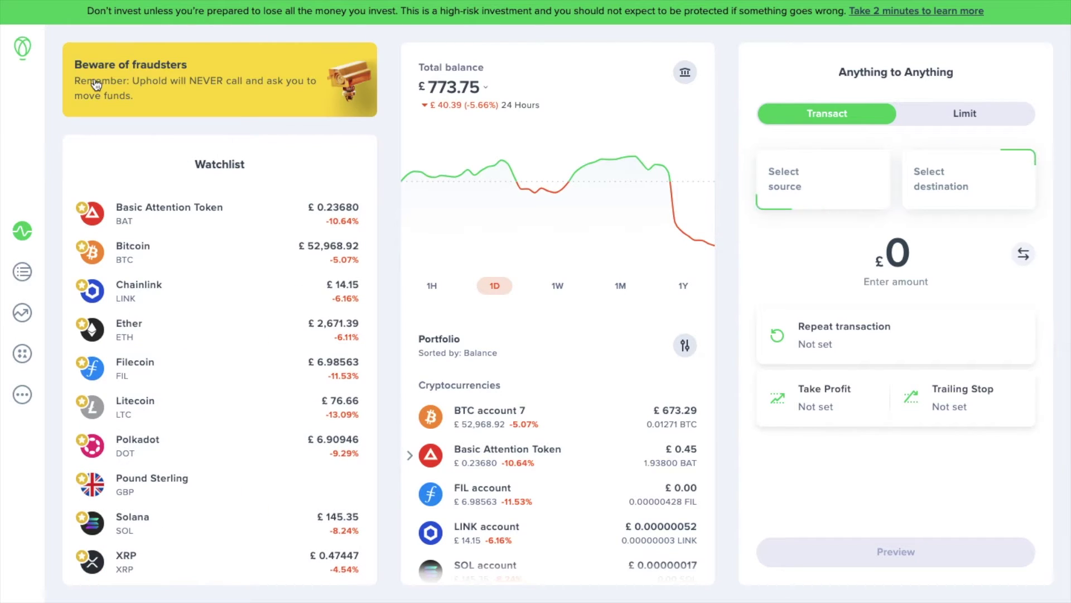
scroll(166, 329, "down", 1)
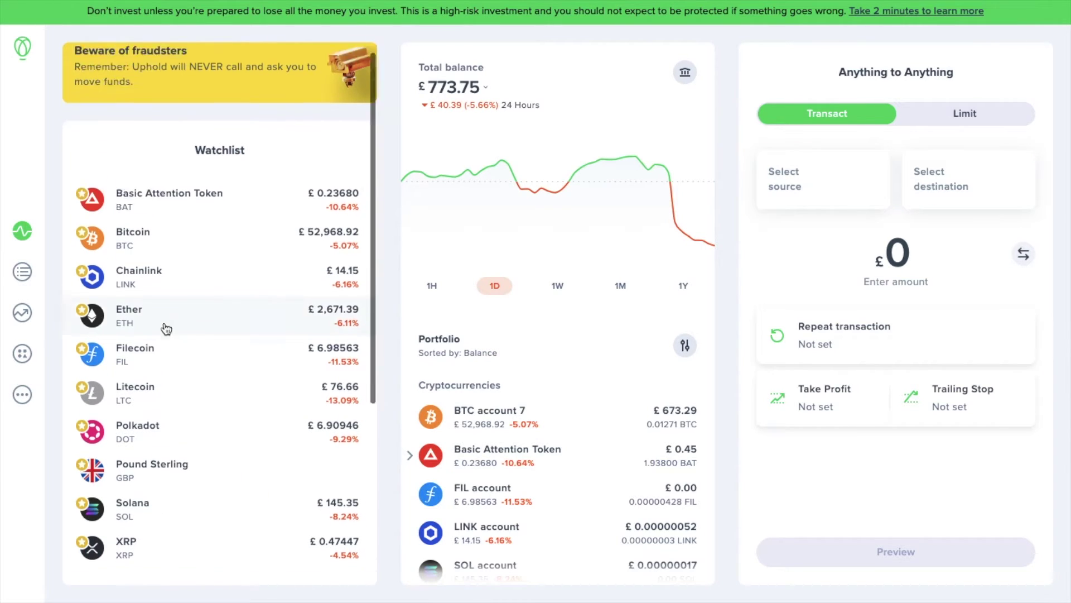
scroll(166, 328, "down", 5)
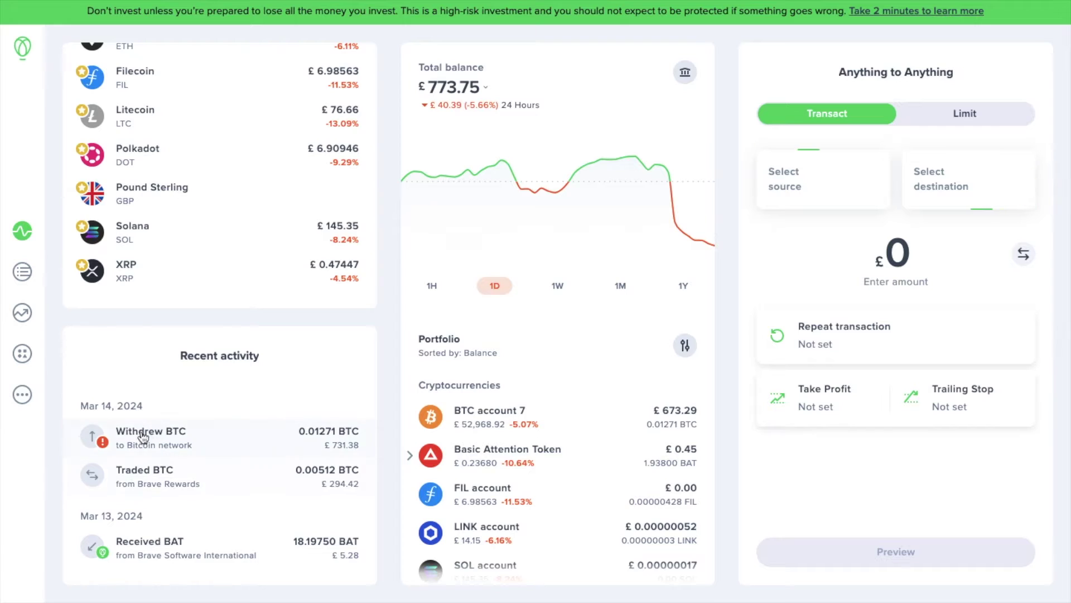
scroll(225, 301, "up", 5)
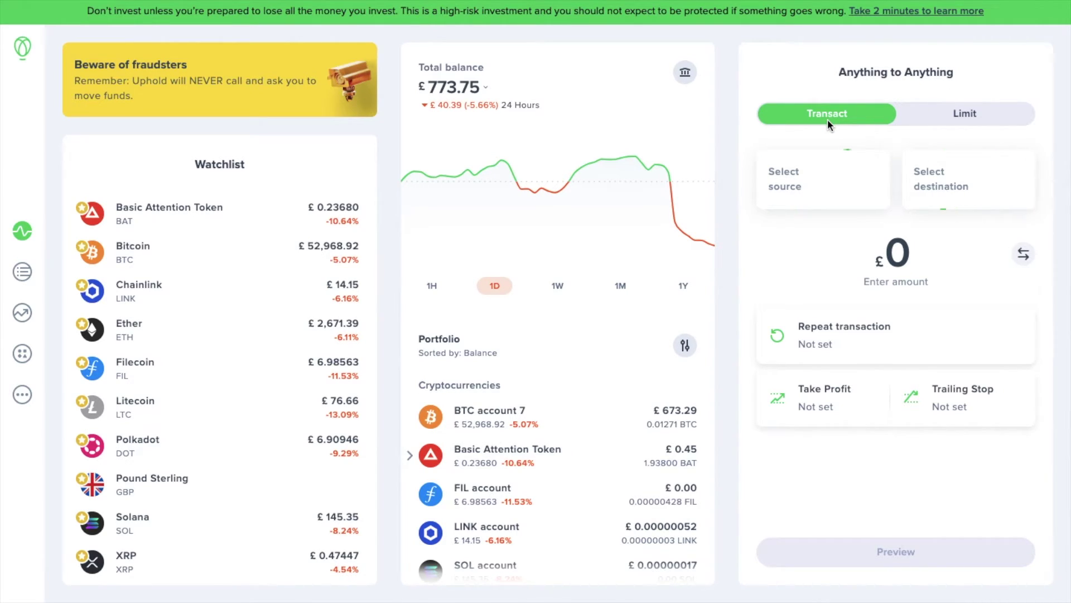
left_click(814, 186)
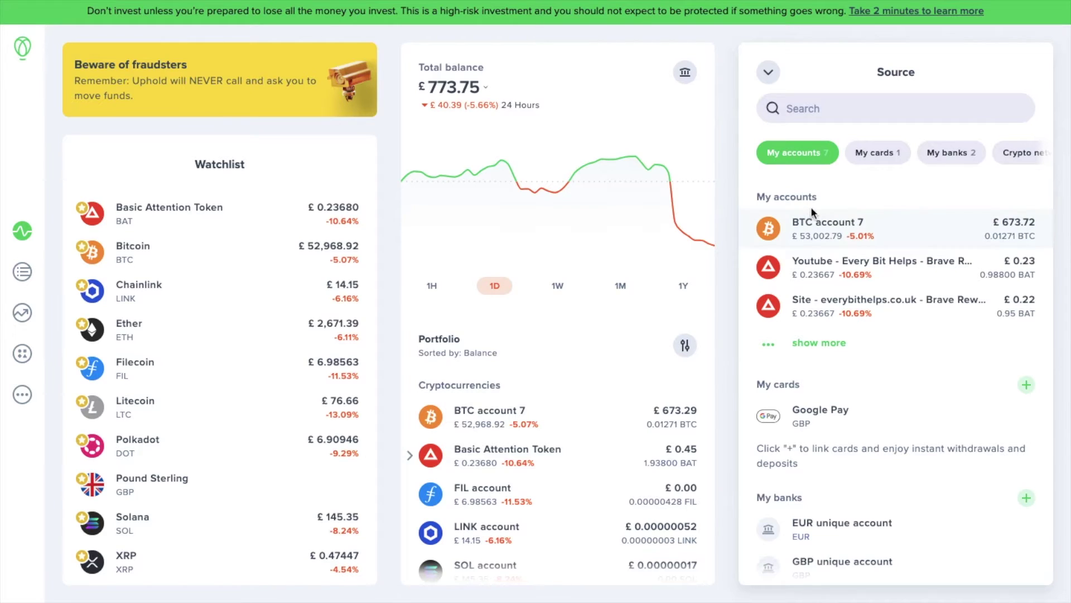
left_click(889, 163)
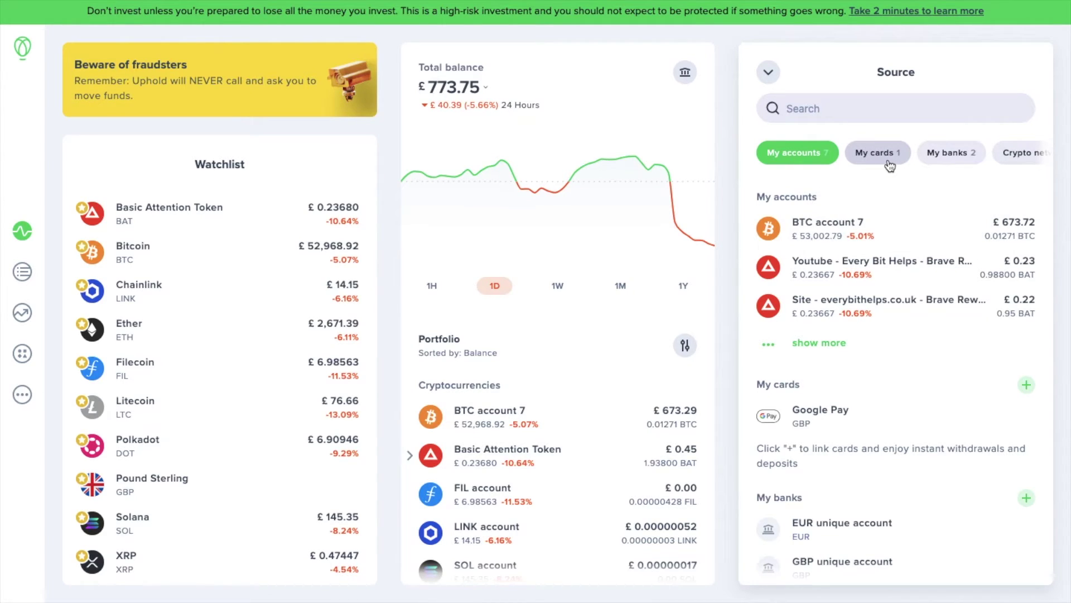
left_click(951, 159)
left_click(1025, 151)
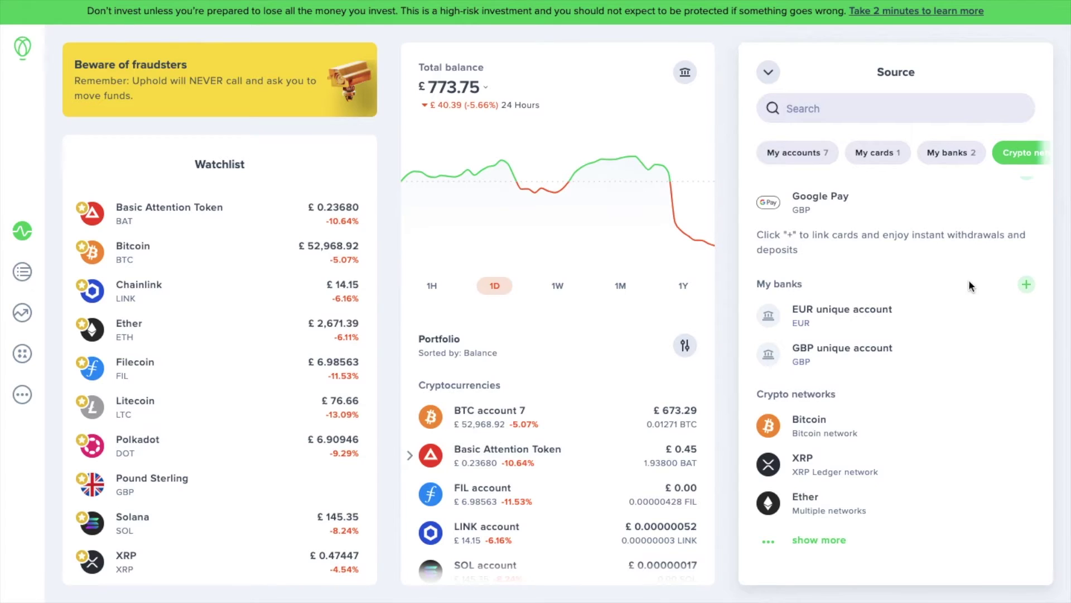
left_click(1027, 286)
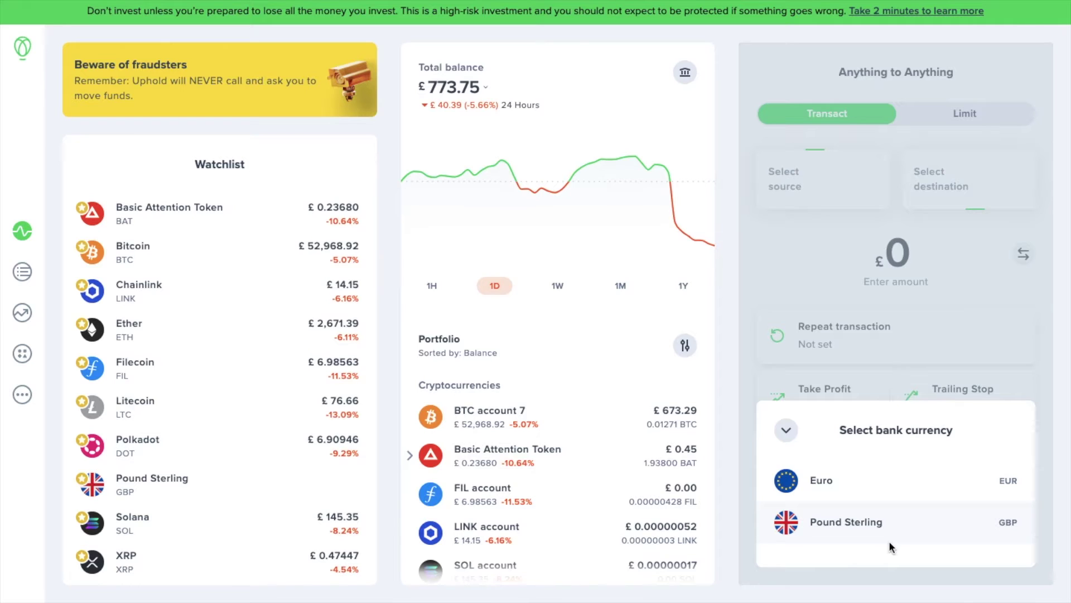
left_click(895, 528)
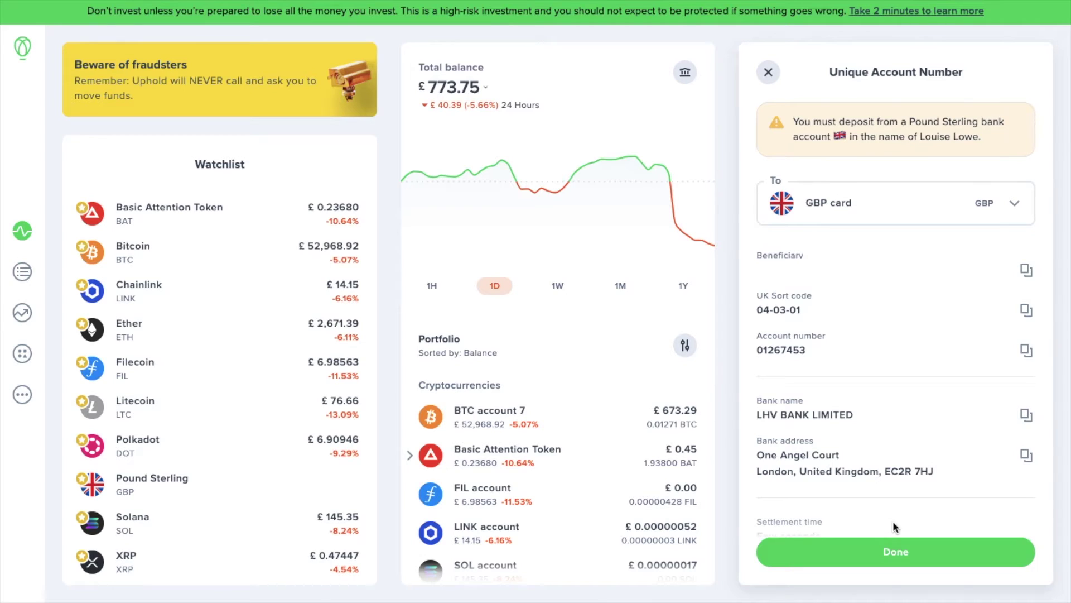
left_click(768, 73)
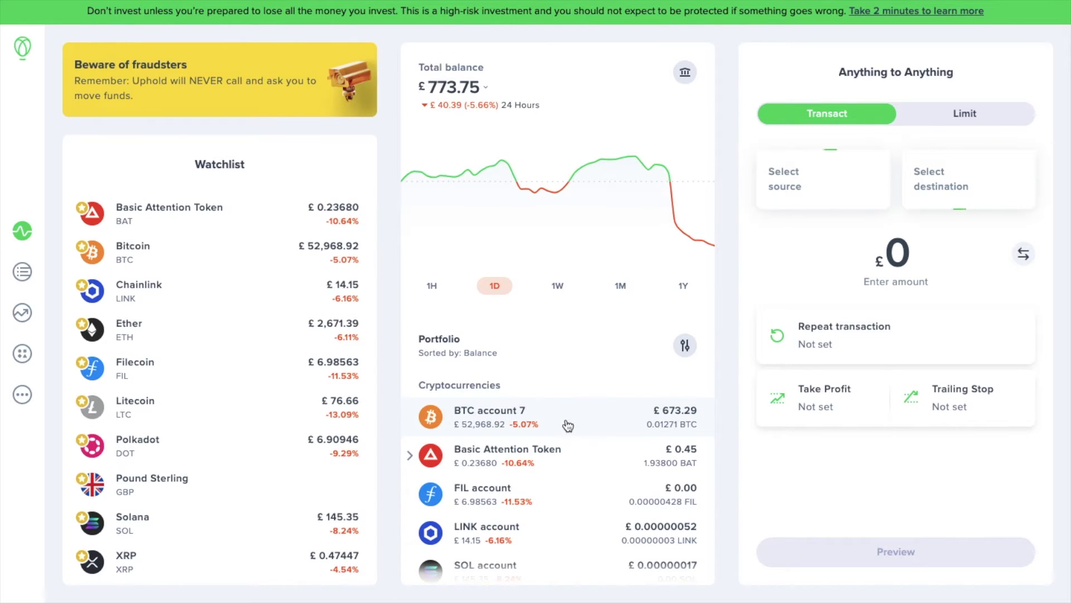
scroll(568, 425, "down", 5)
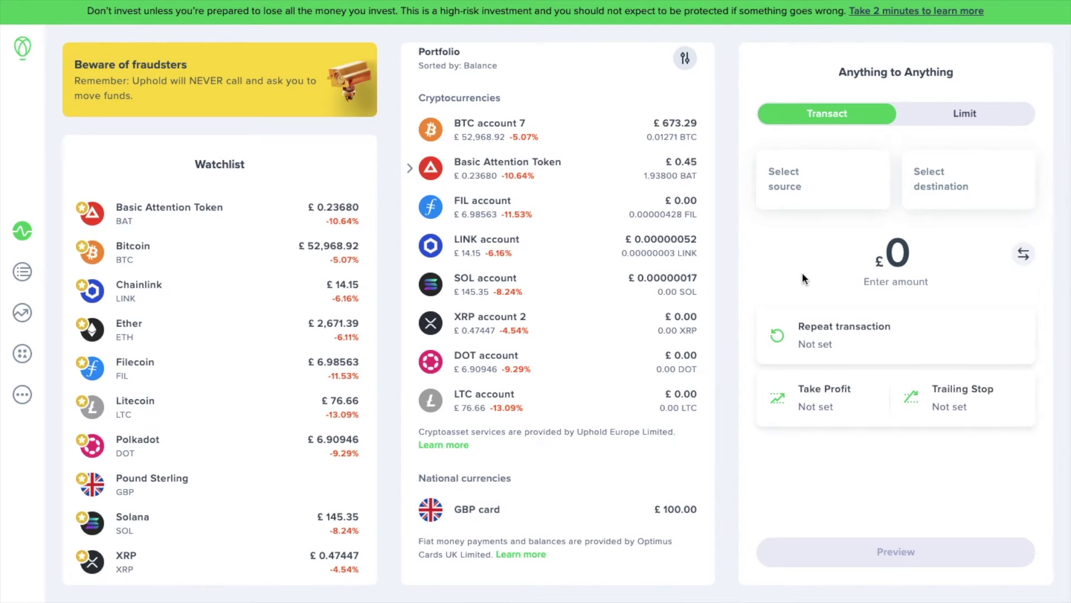
left_click(861, 177)
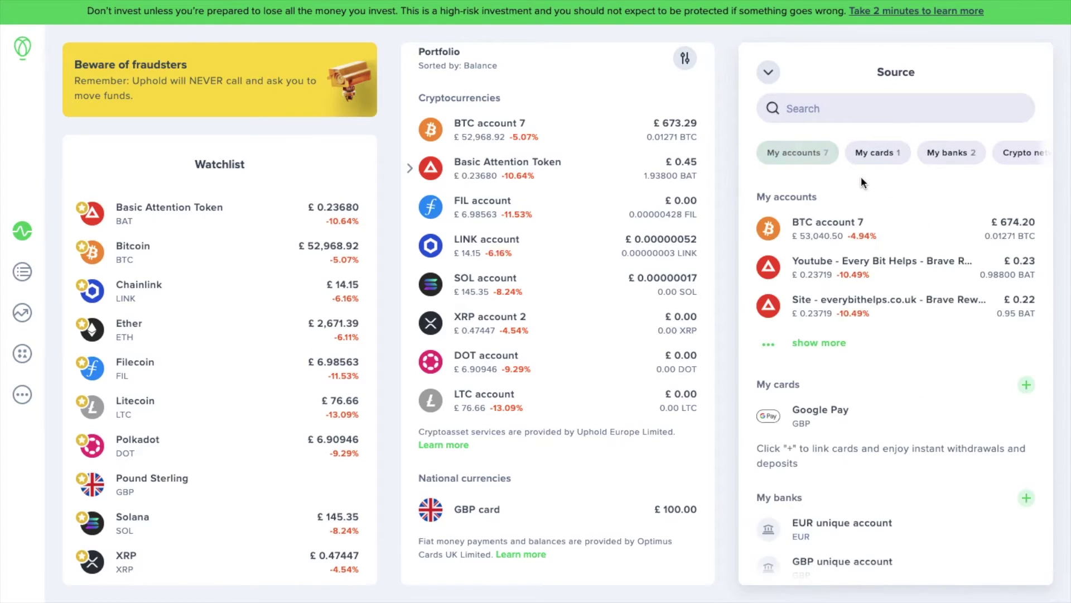
left_click(876, 152)
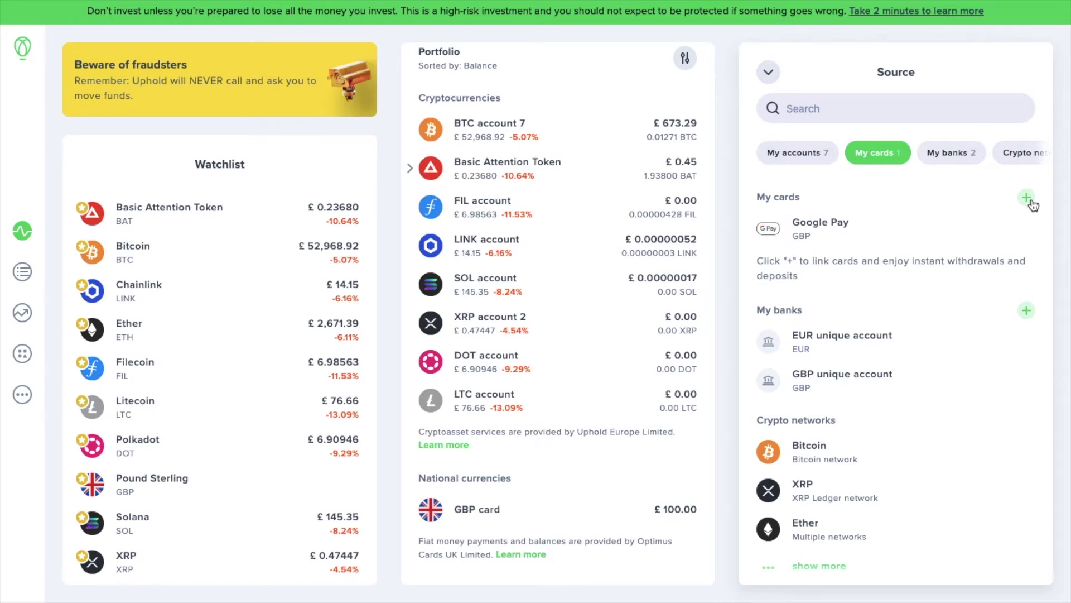
left_click(1027, 198)
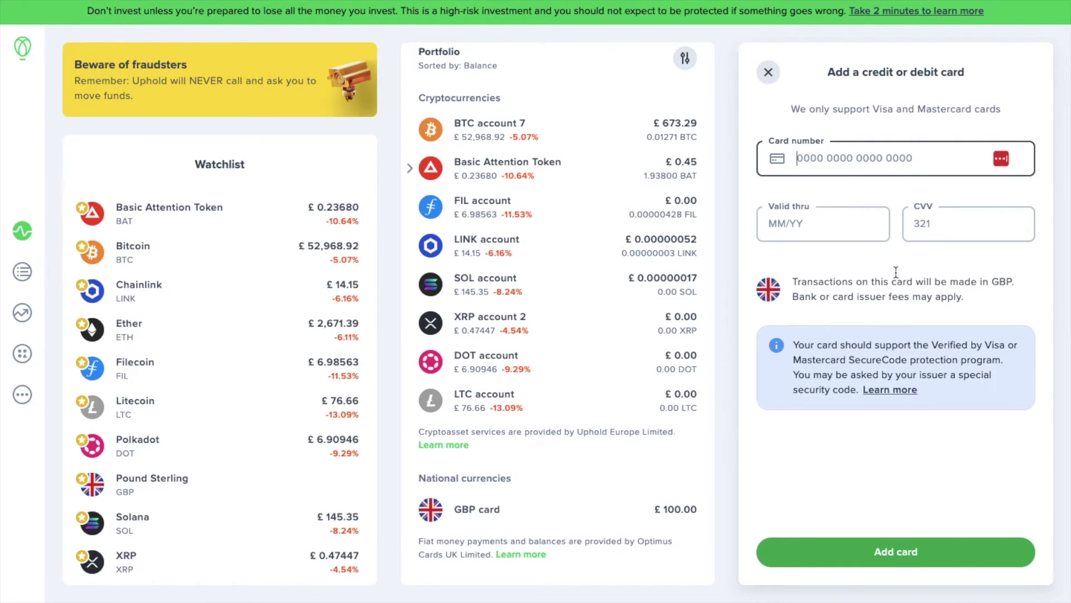
left_click(768, 72)
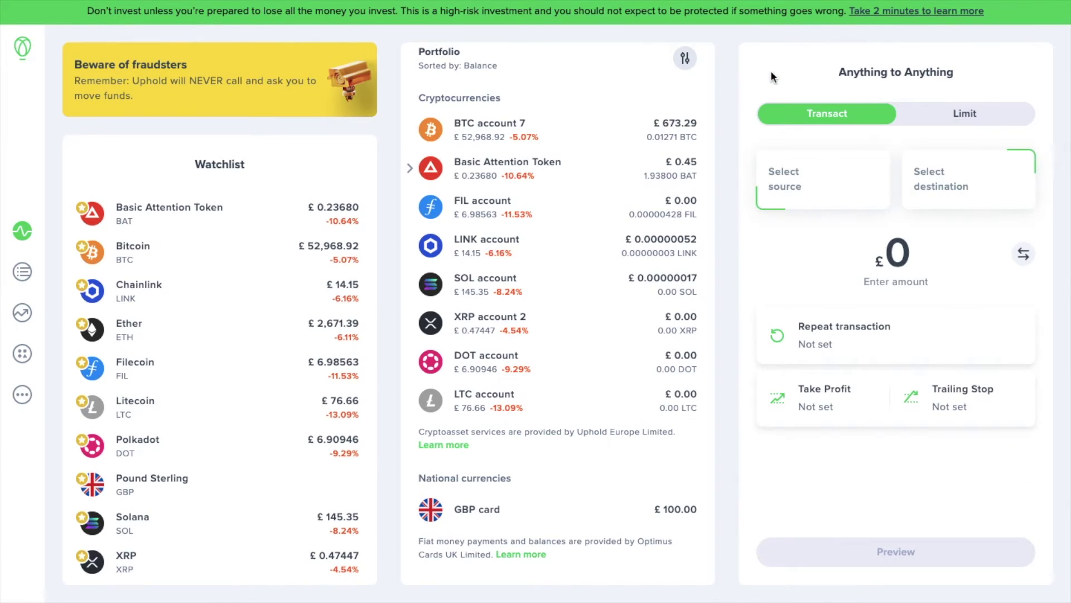
- Choose the GBP card as the trade source from the full accounts list
left_click(806, 196)
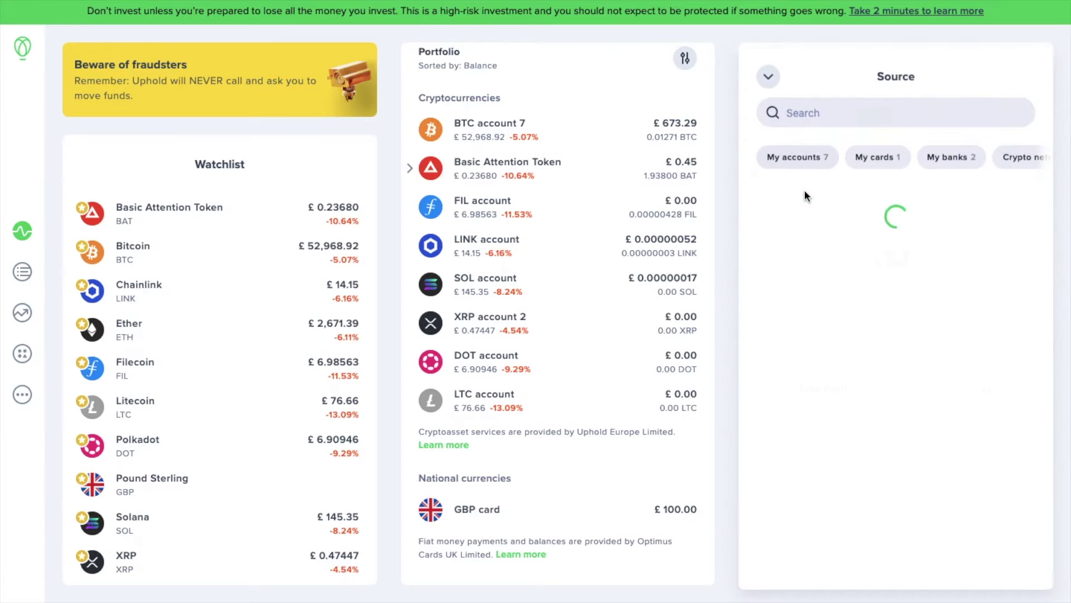
left_click(814, 345)
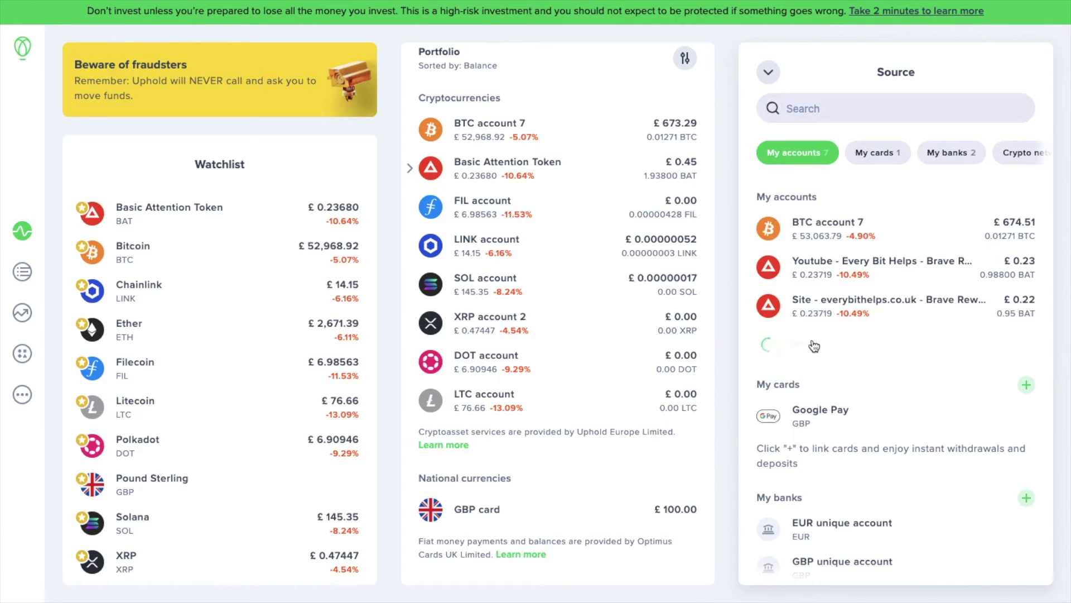
left_click(836, 346)
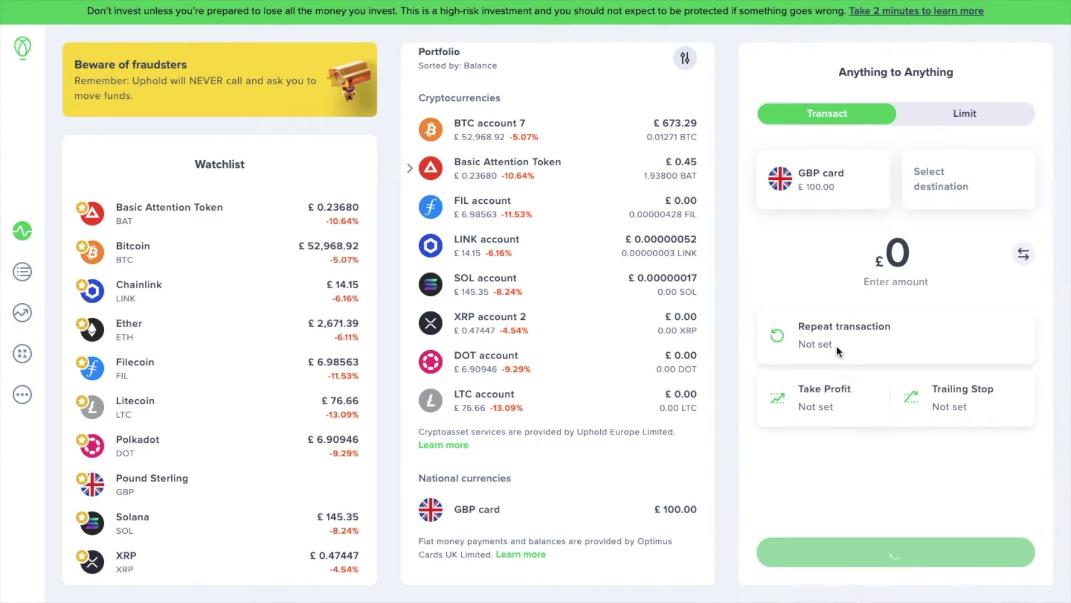
- Browse the destination list and pick Bitcoin as the conversion target
left_click(970, 198)
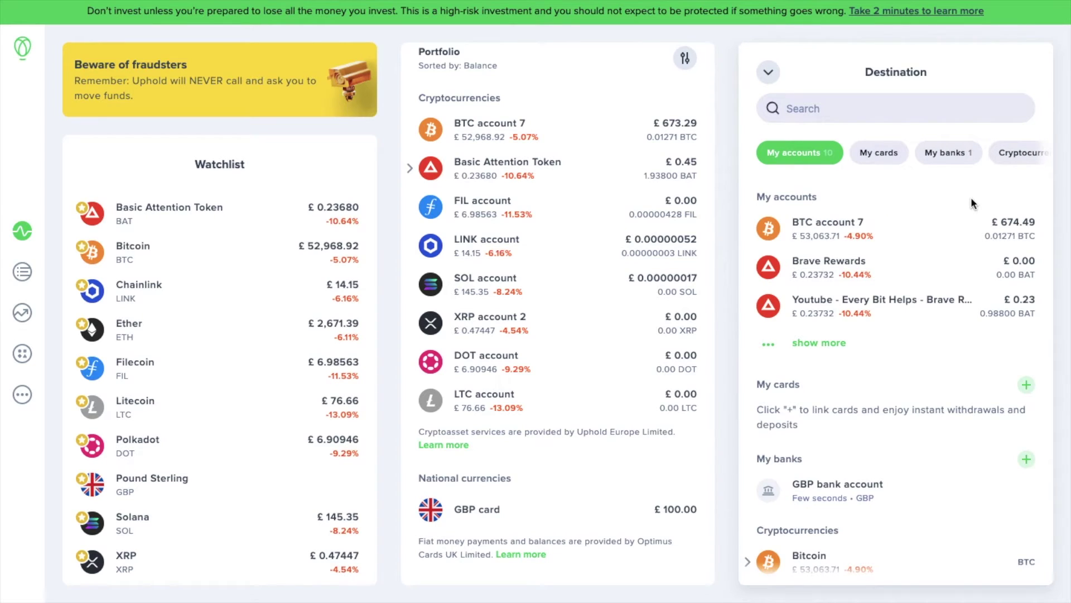
scroll(889, 453, "down", 3)
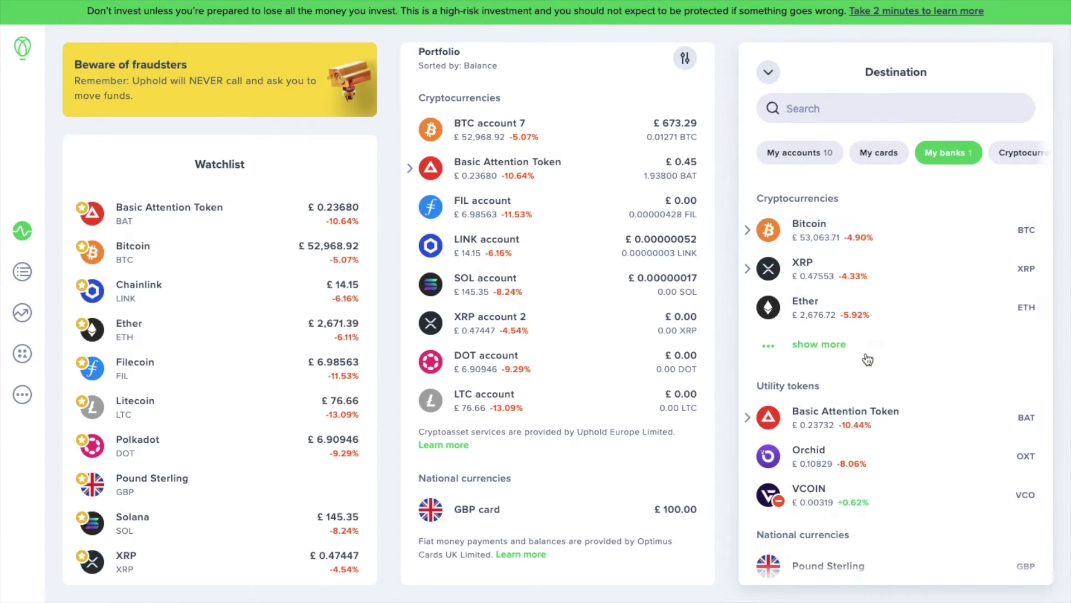
scroll(904, 409, "down", 4)
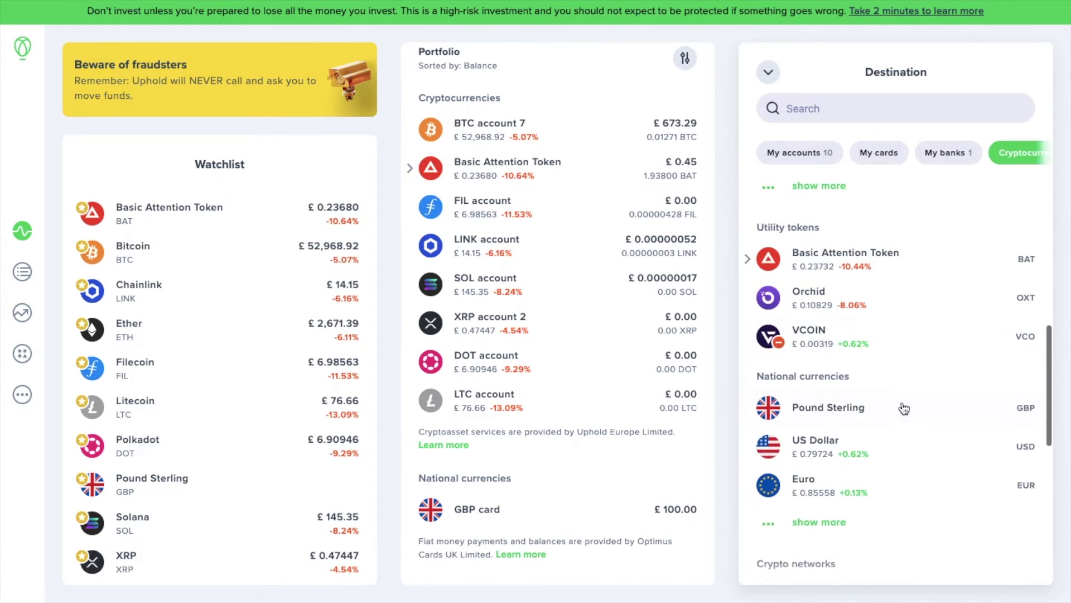
scroll(902, 400, "down", 6)
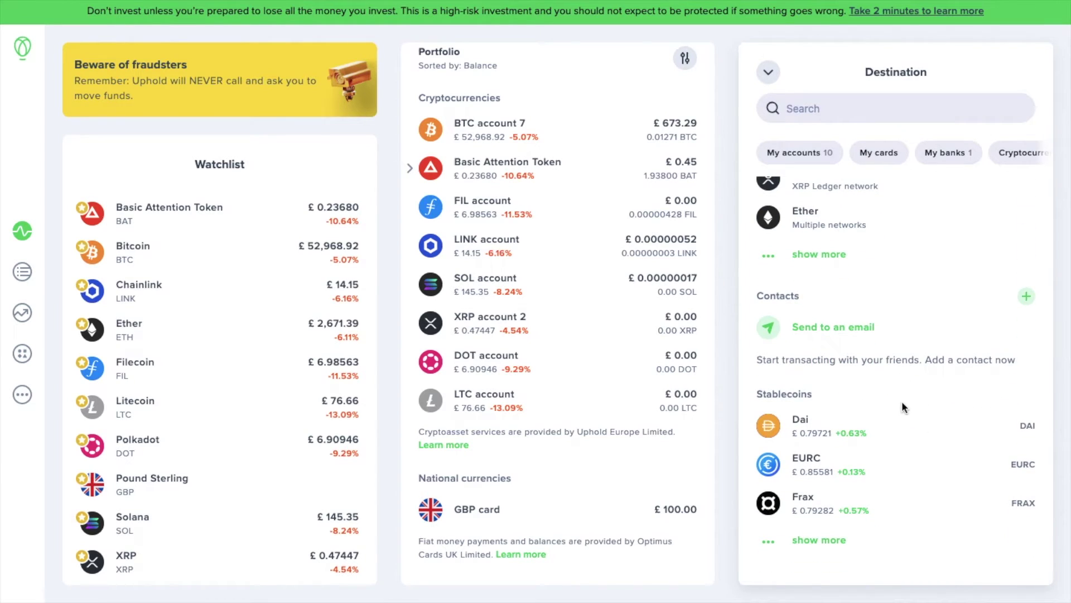
scroll(902, 400, "up", 8)
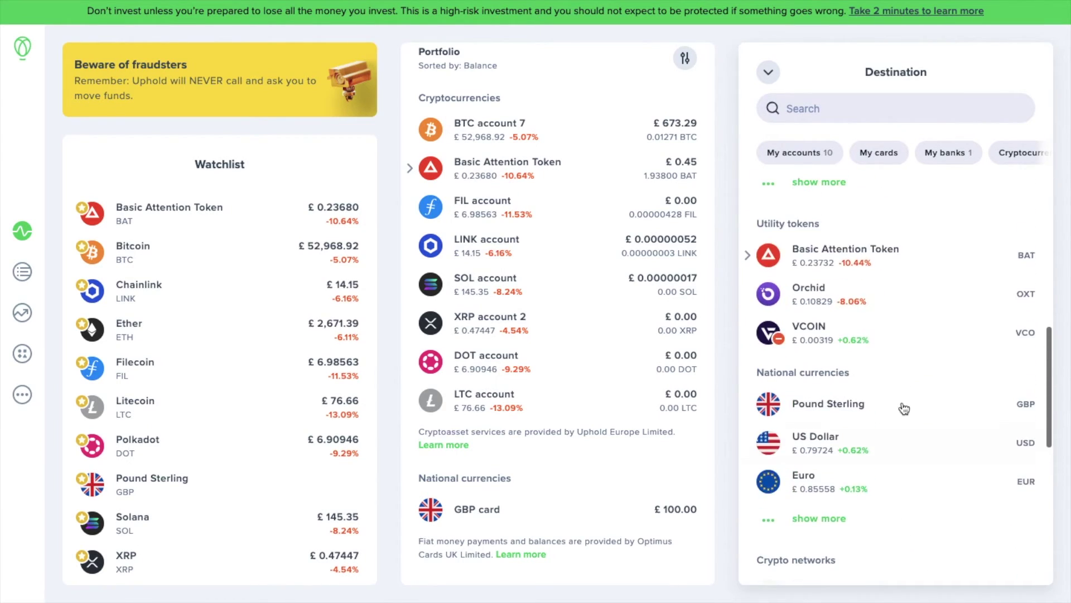
scroll(902, 408, "up", 3)
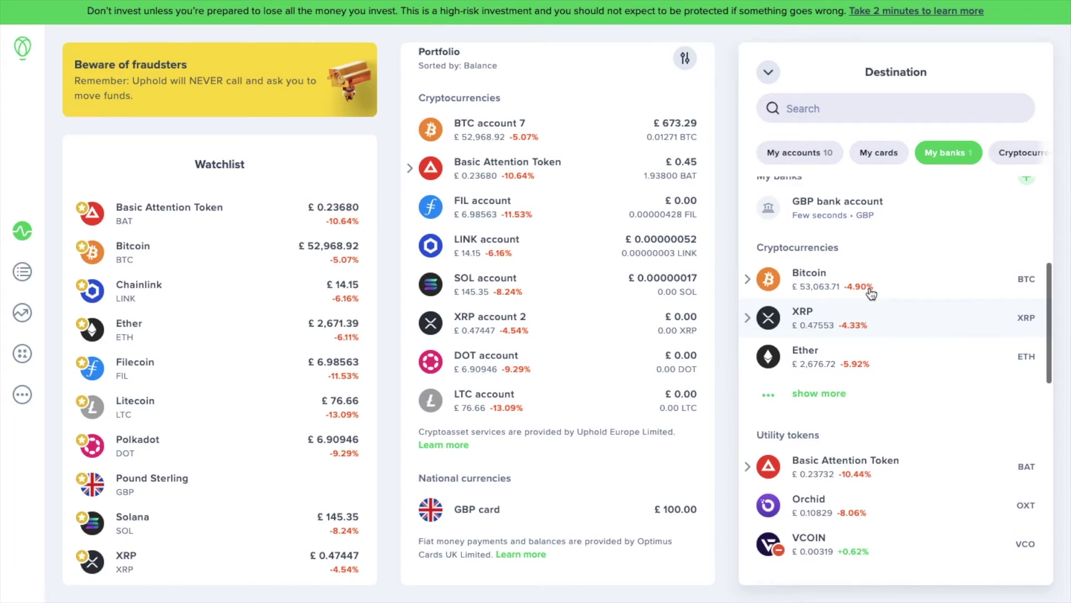
left_click(871, 292)
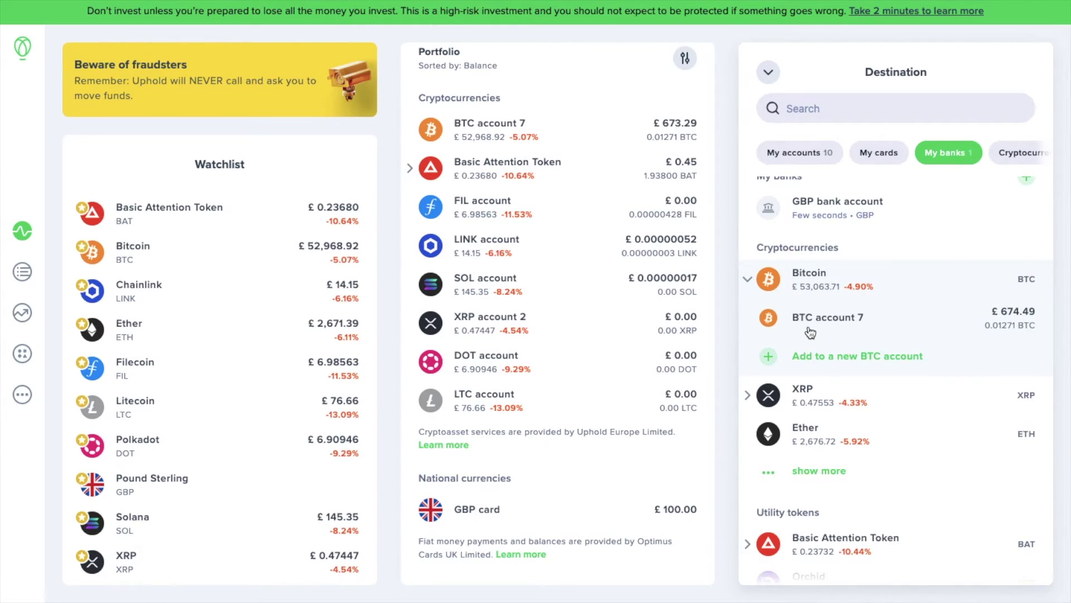
left_click(815, 364)
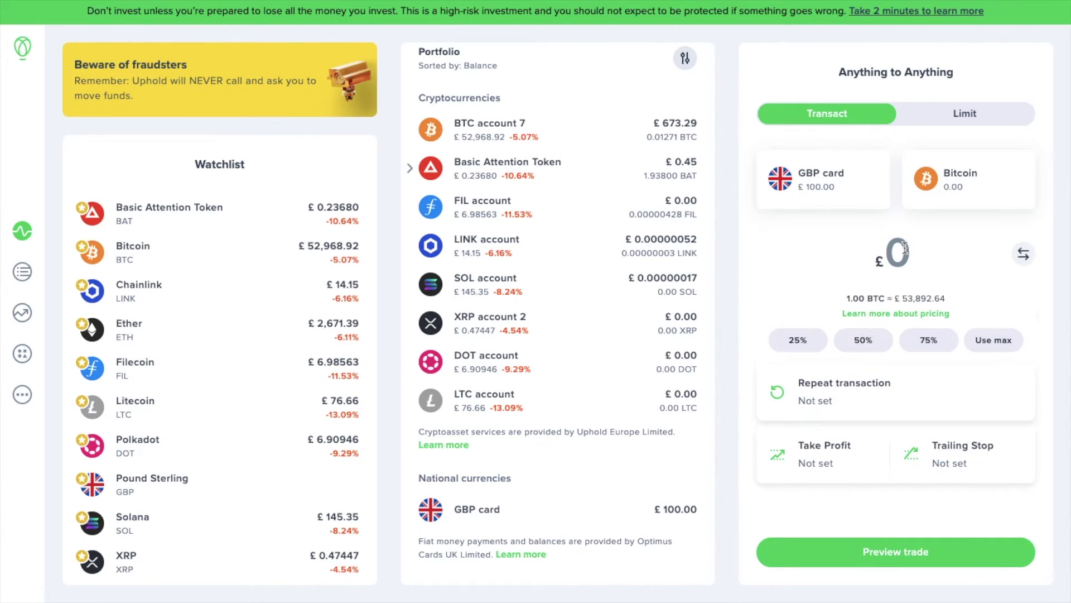
- Enter £50, preview the GBP card to Bitcoin trade and check how the Uphold fee applies
type("50")
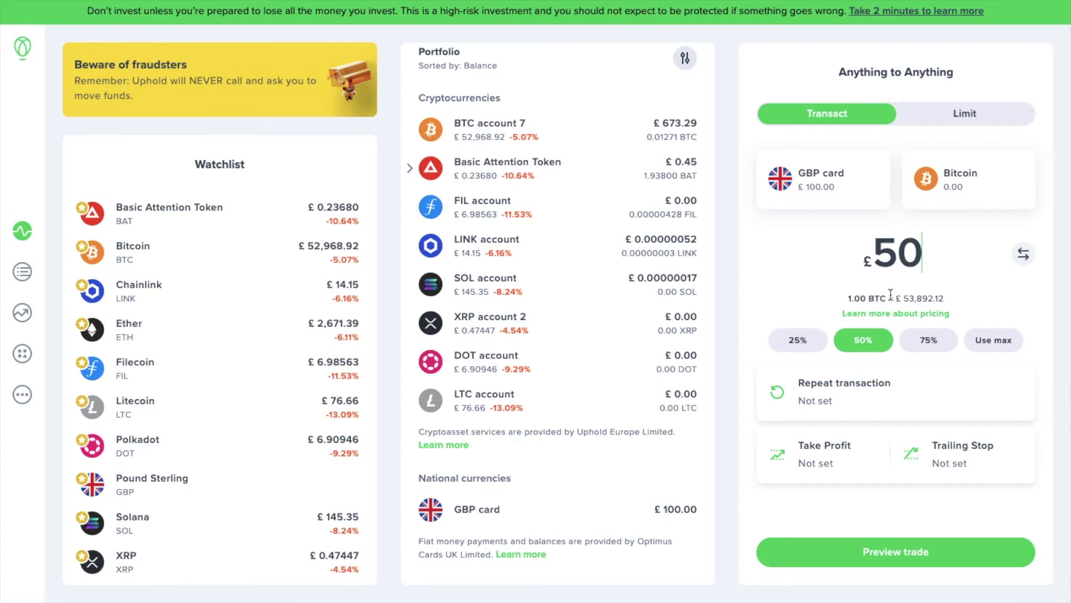
left_click(817, 424)
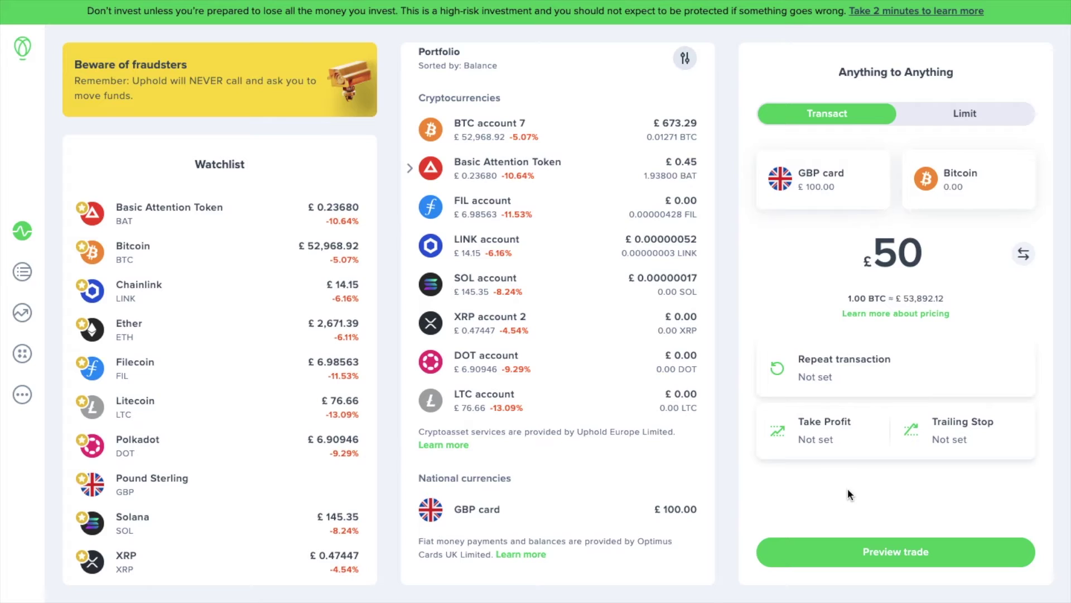
left_click(848, 560)
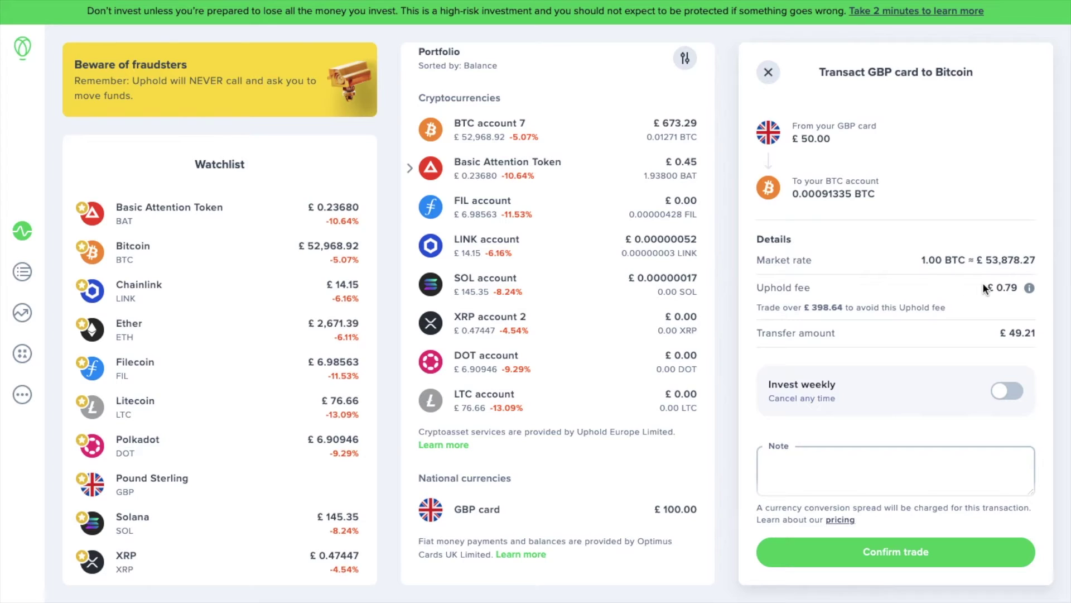
left_click(1029, 288)
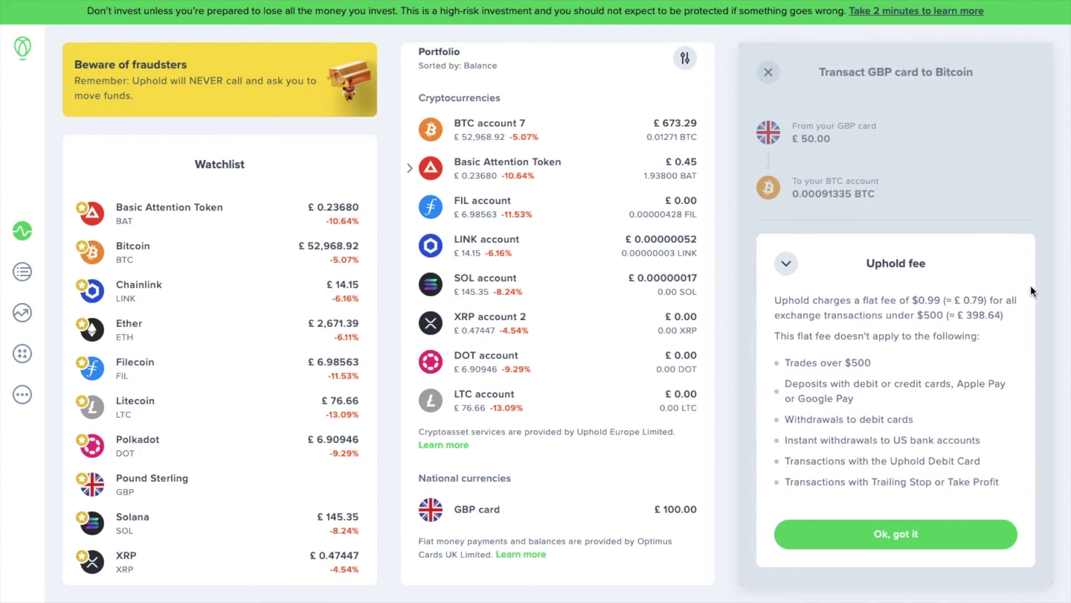
left_click(1030, 285)
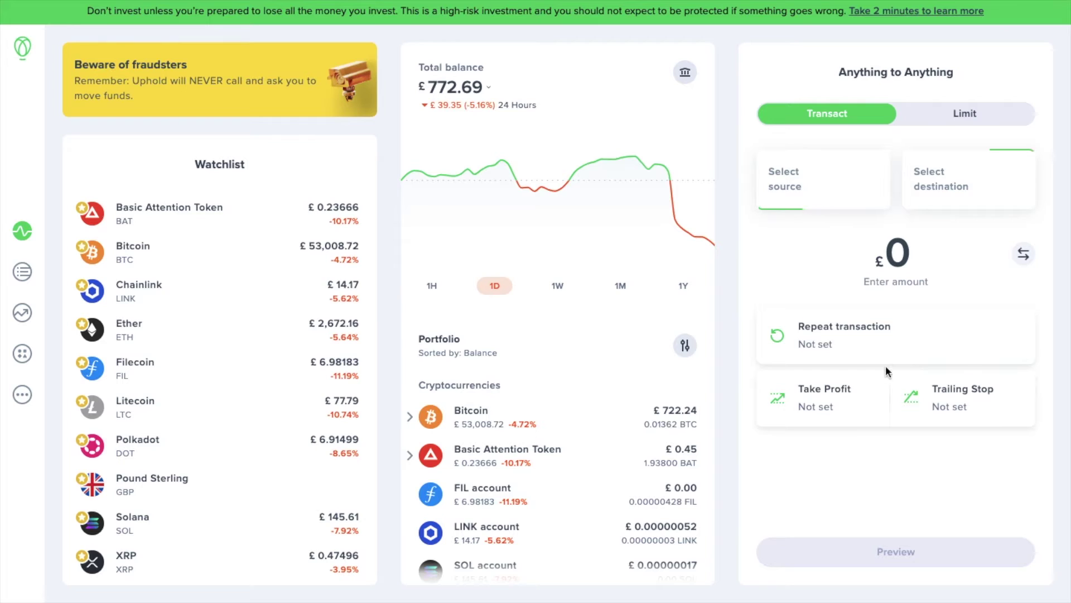
- Expand Bitcoin in the portfolio and view the details of BTC account 8
left_click(409, 418)
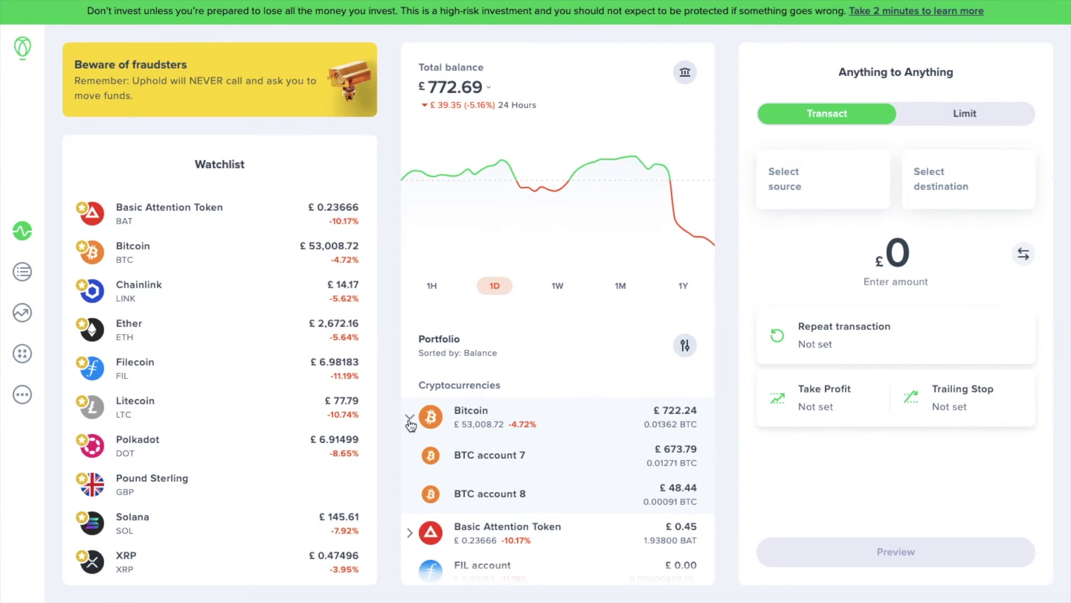
left_click(667, 504)
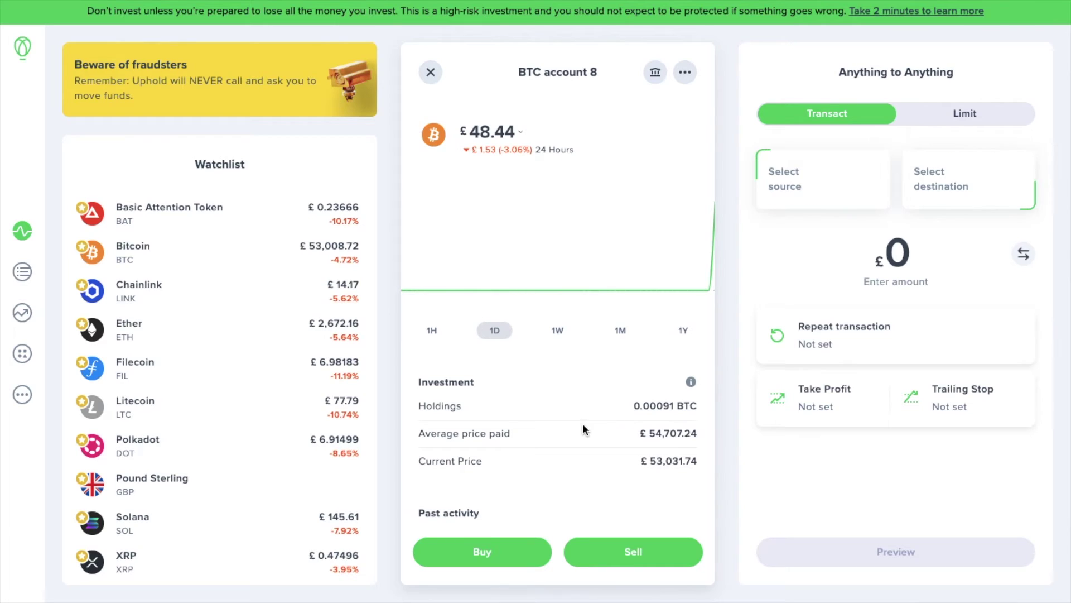
left_click(431, 73)
- Make the GBP card the trade source and browse the available destinations
left_click(797, 178)
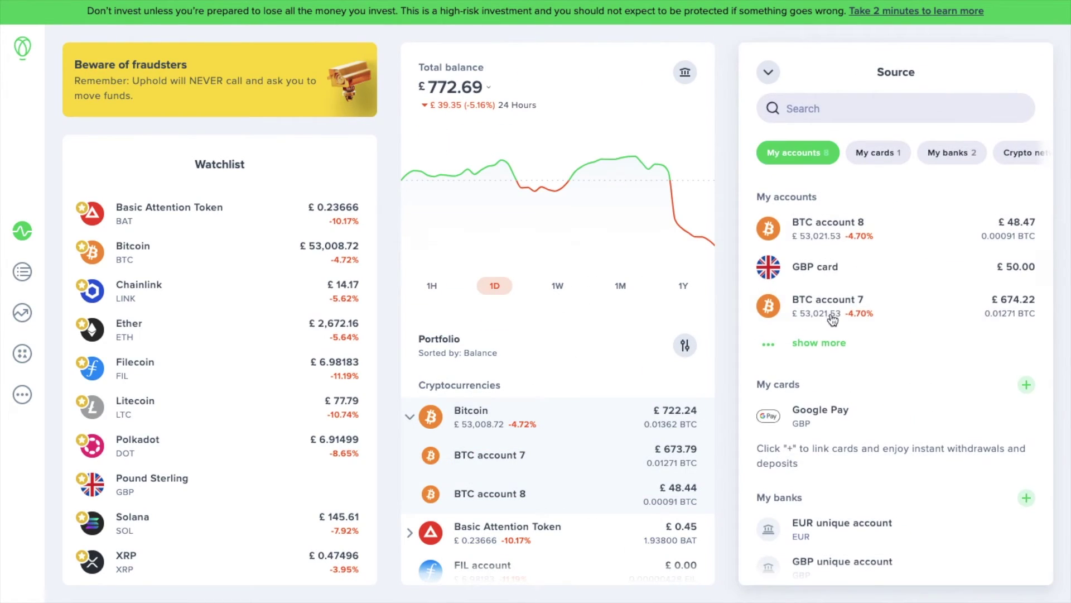
left_click(828, 267)
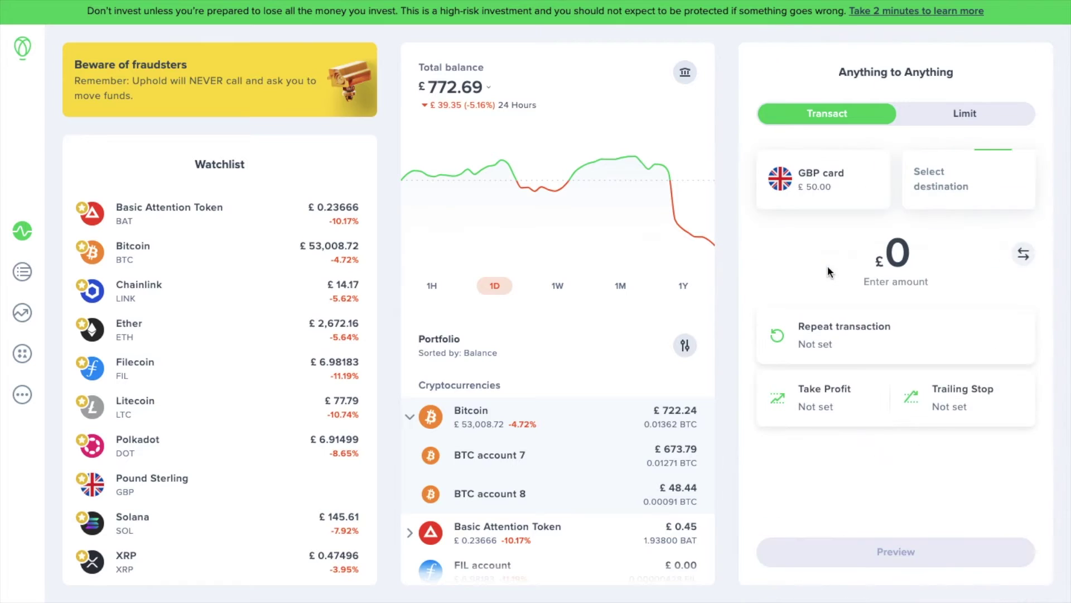
left_click(958, 183)
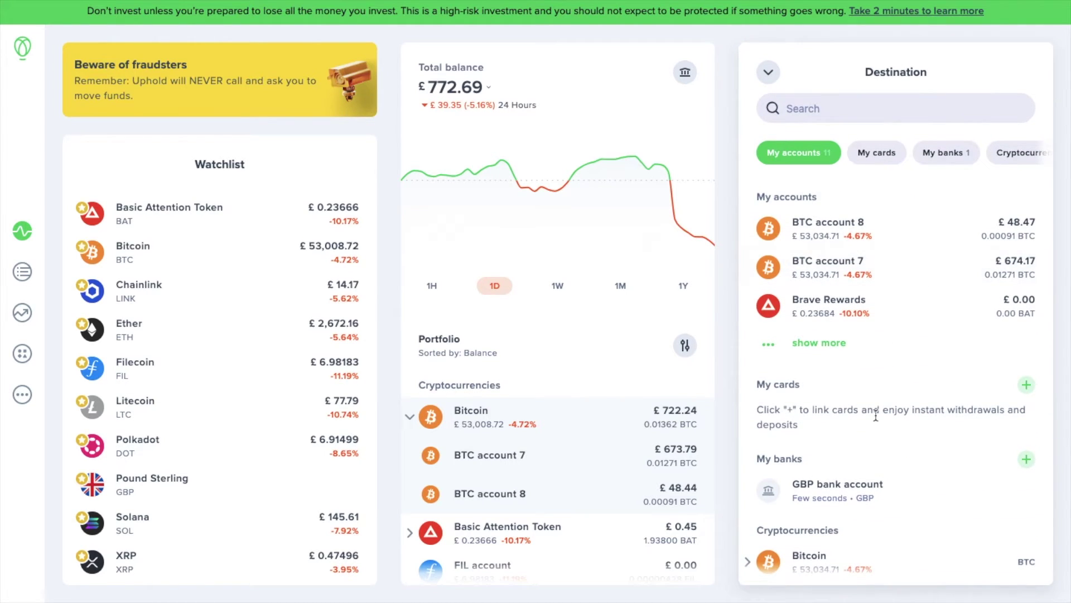
scroll(875, 415, "down", 5)
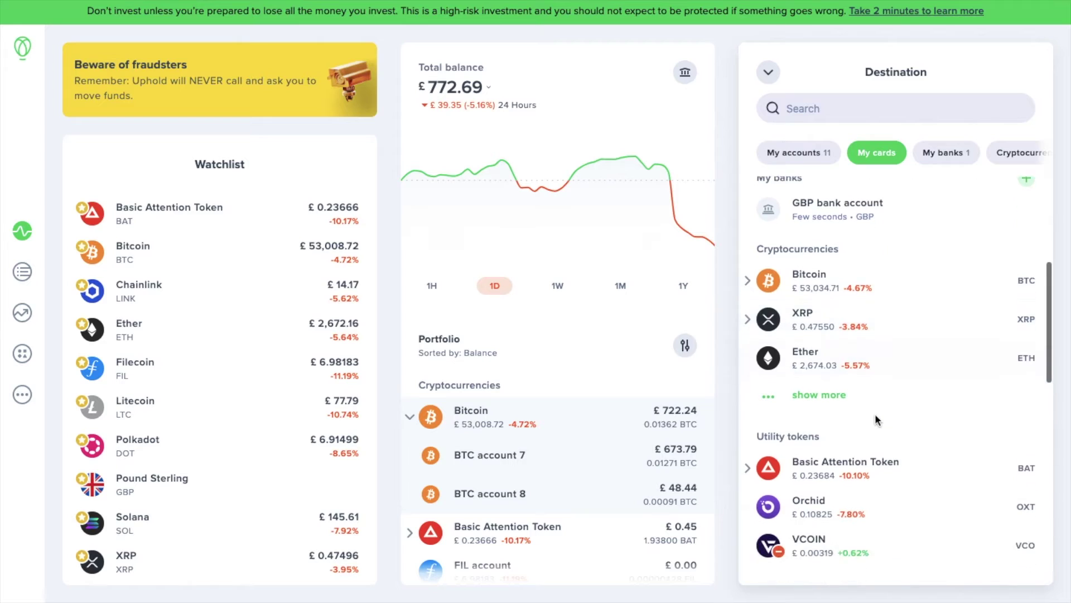
scroll(876, 419, "down", 1)
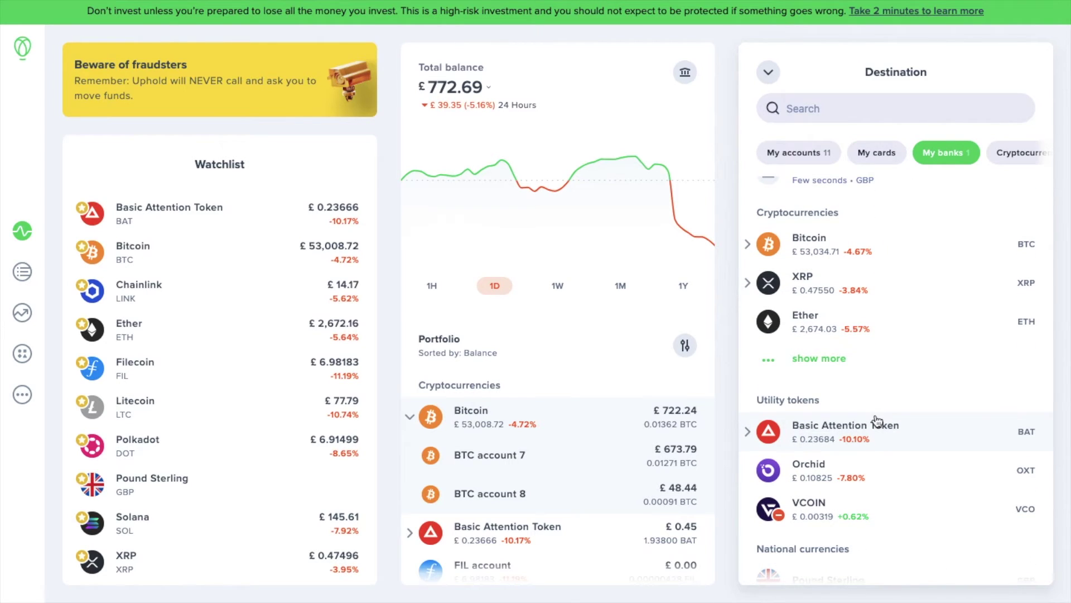
scroll(877, 421, "down", 5)
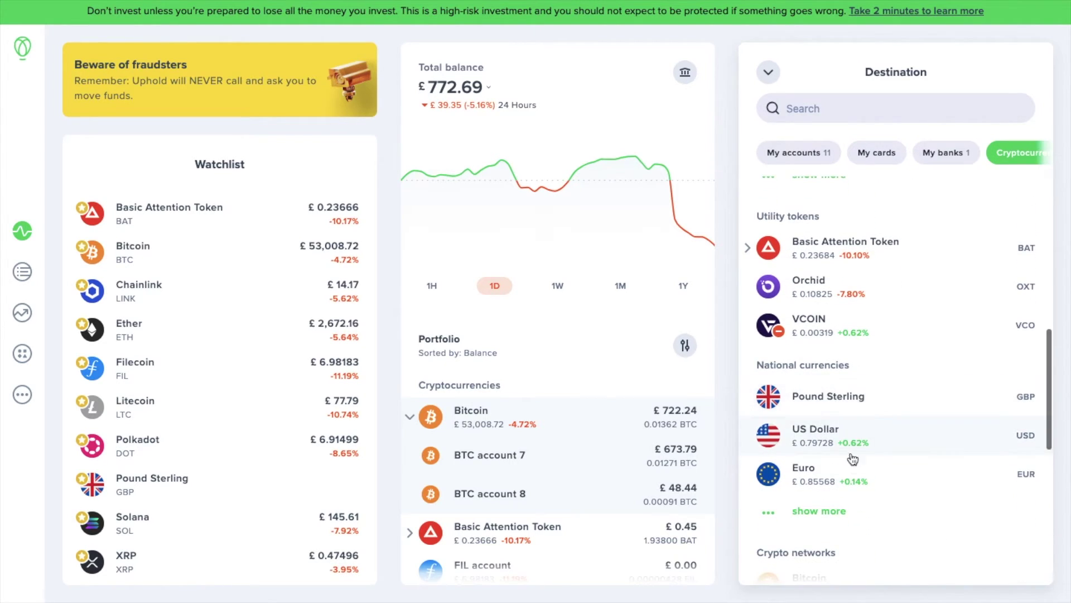
- Switch the trade source to BTC account 8
left_click(769, 72)
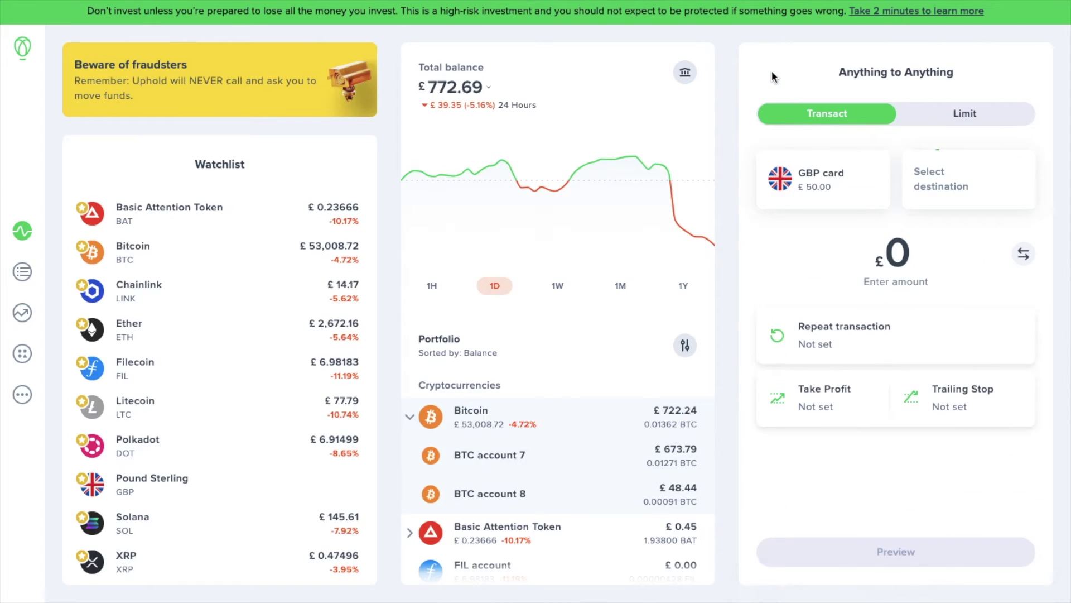
left_click(823, 170)
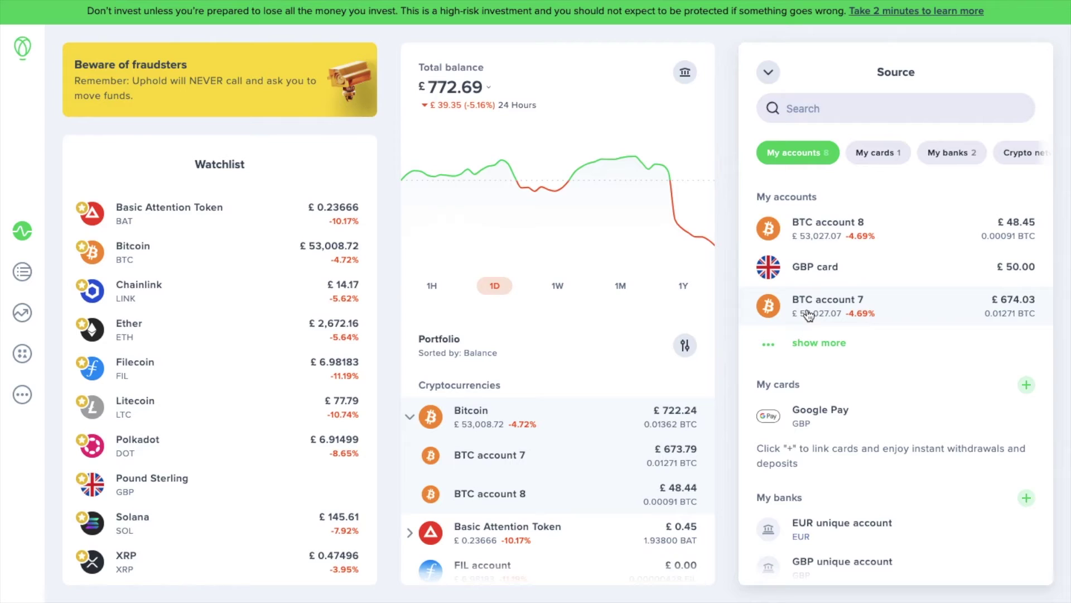
left_click(824, 223)
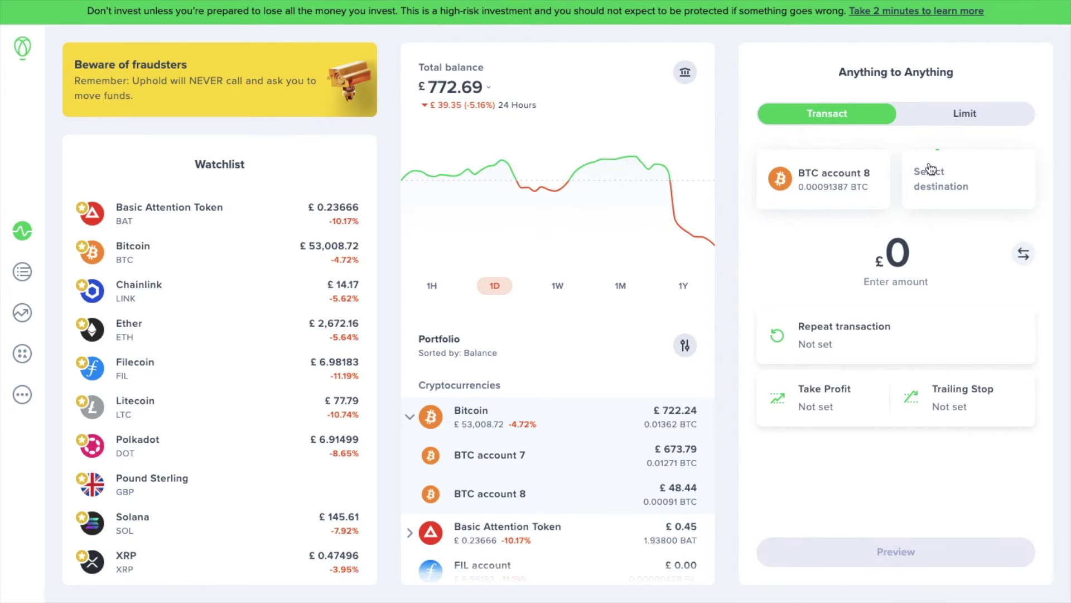
- Find Ether by searching 'eth', preview a 47.7 trade, then switch the destination to the GBP card
left_click(949, 186)
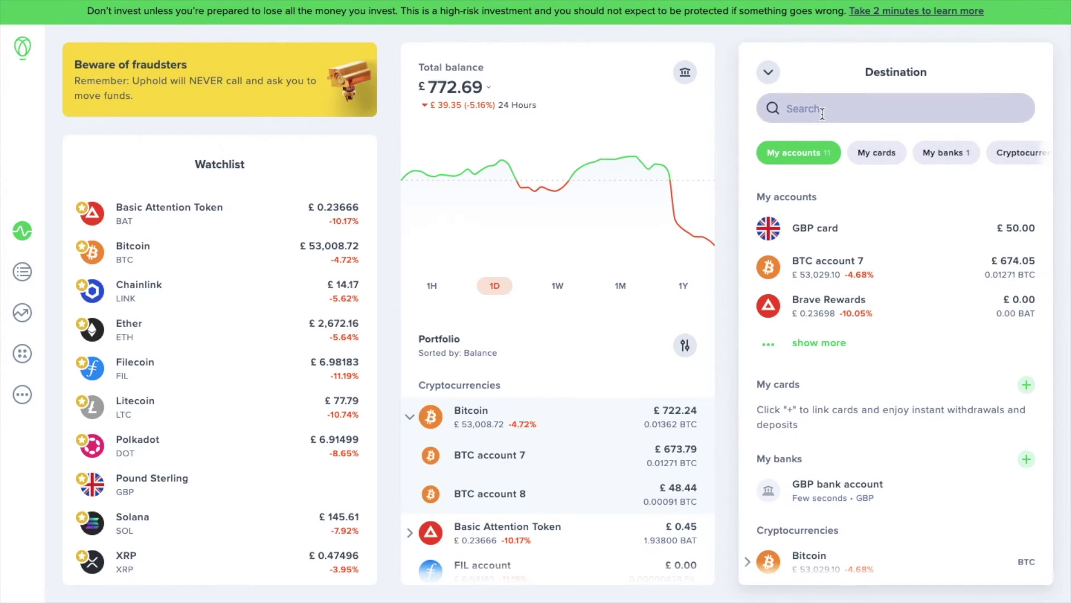
left_click(821, 112)
type("eth")
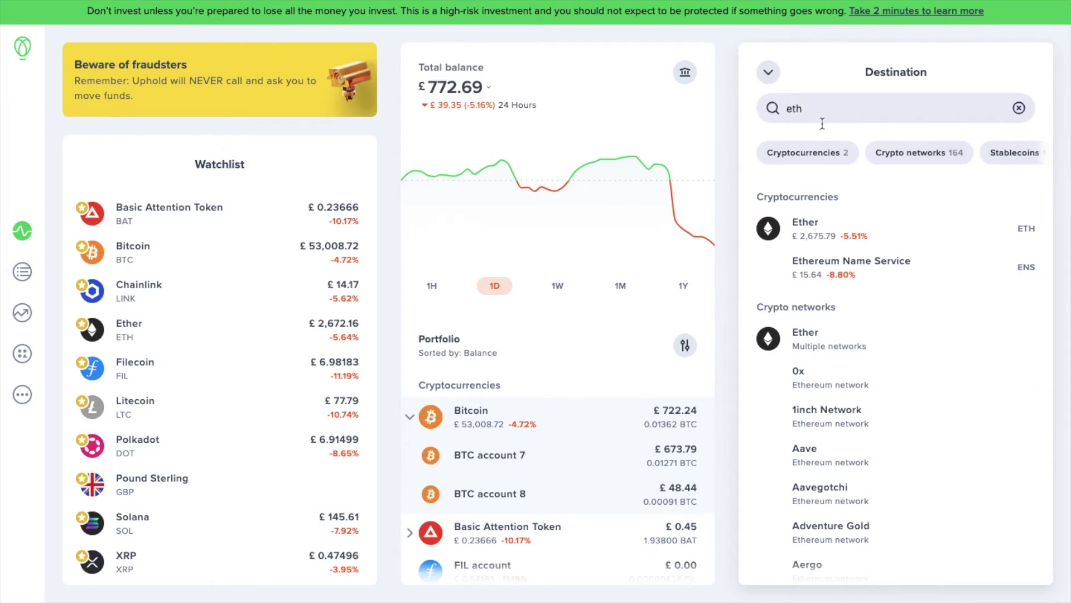
left_click(830, 239)
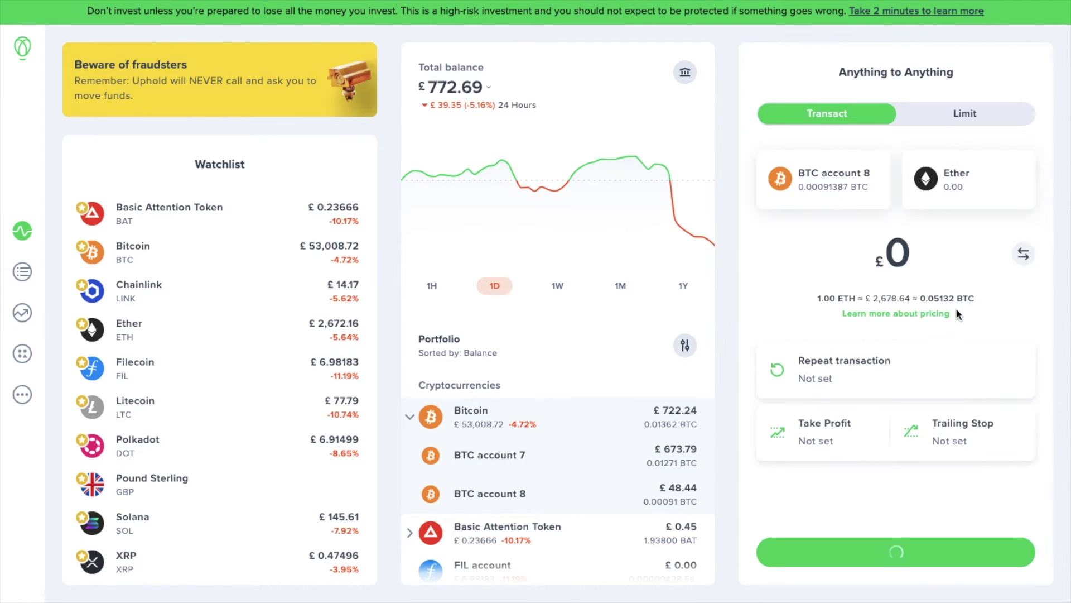
type("47.7")
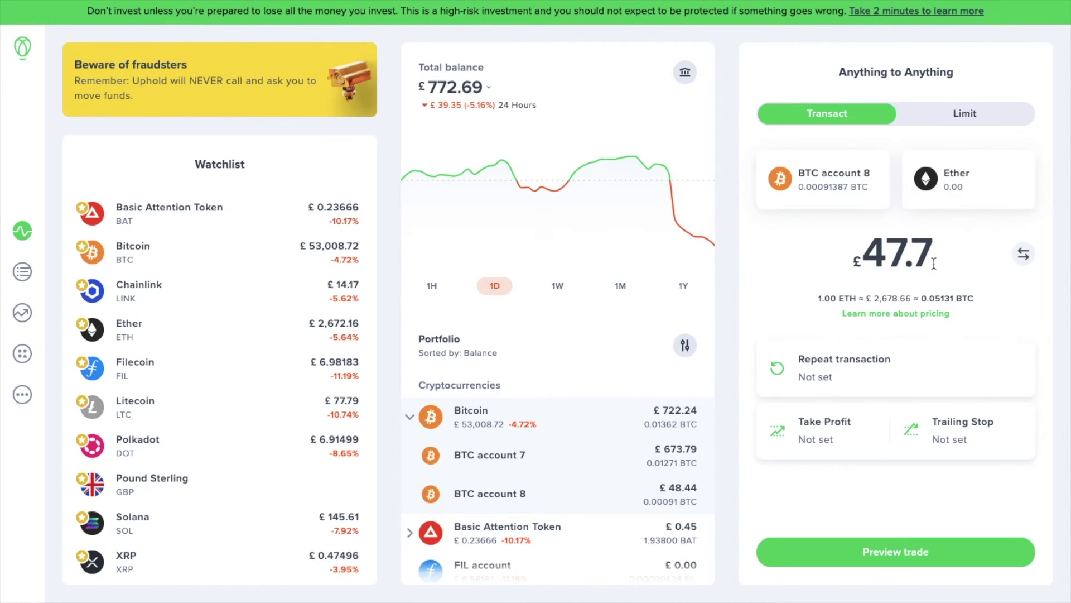
left_click(882, 554)
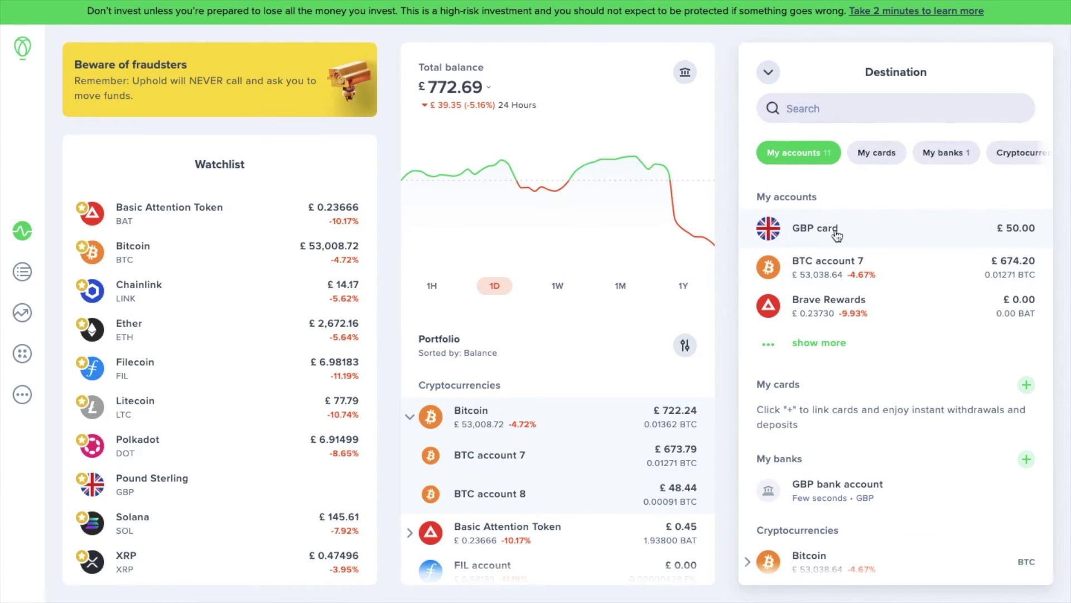
left_click(836, 230)
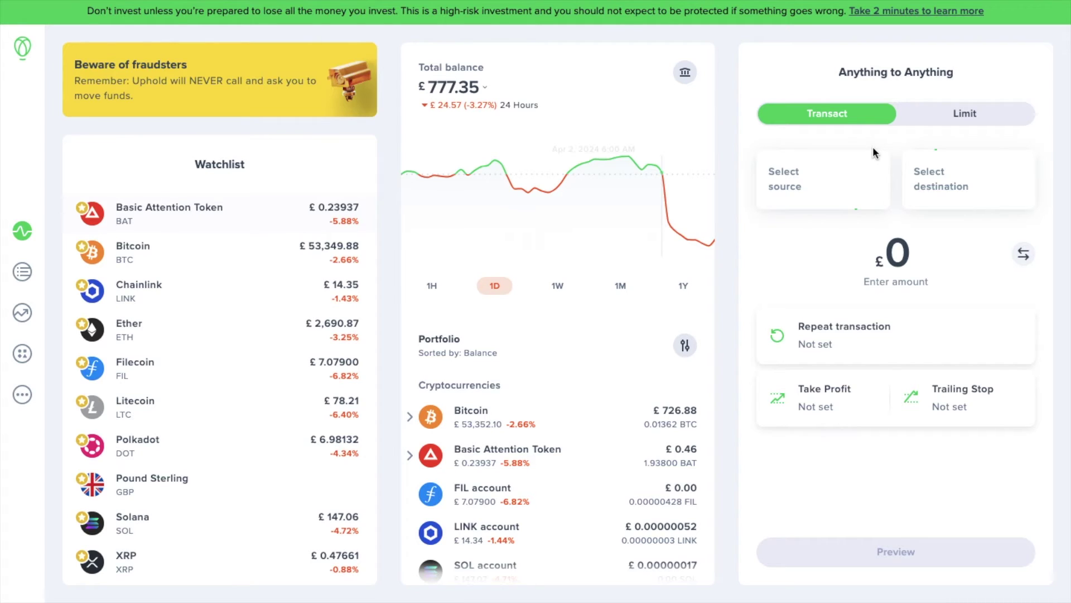
- Pick the Bitcoin network from the expanded crypto networks list in the source menu
left_click(838, 191)
left_click(1017, 152)
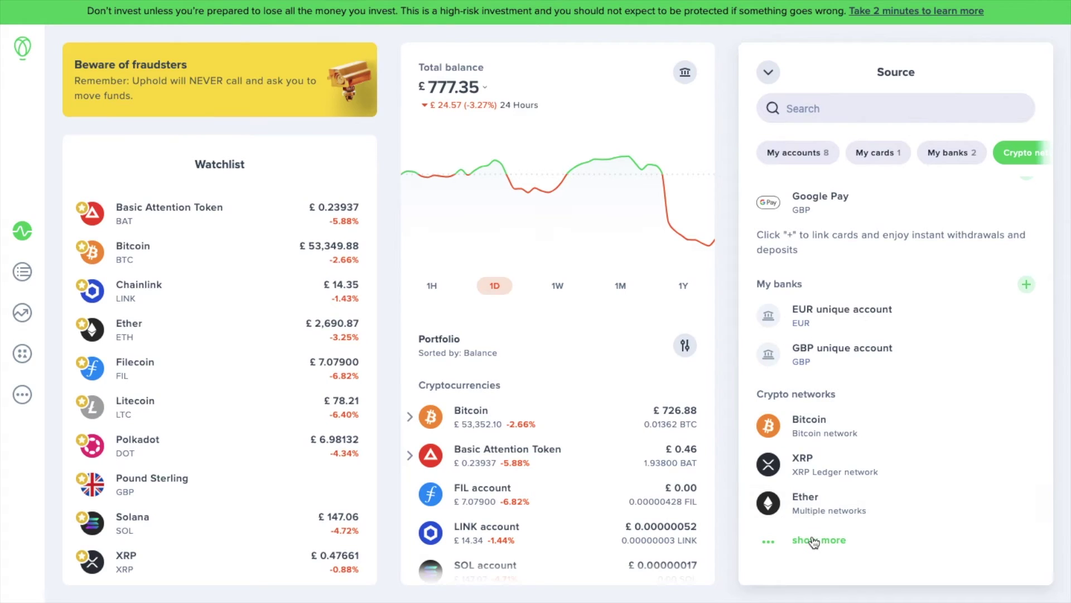
left_click(814, 541)
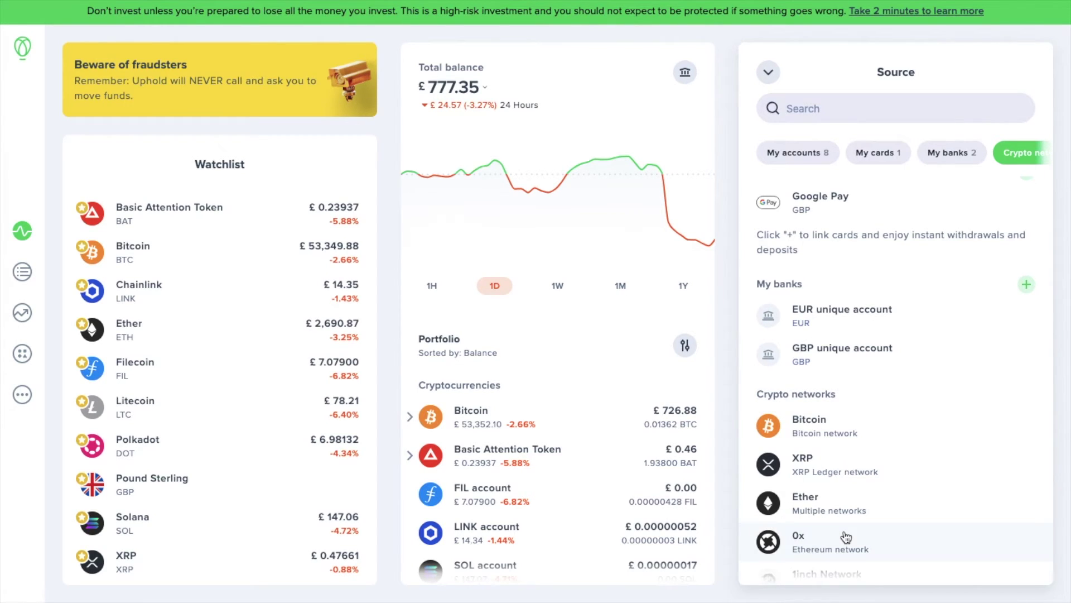
scroll(847, 538, "down", 4)
scroll(846, 537, "up", 1)
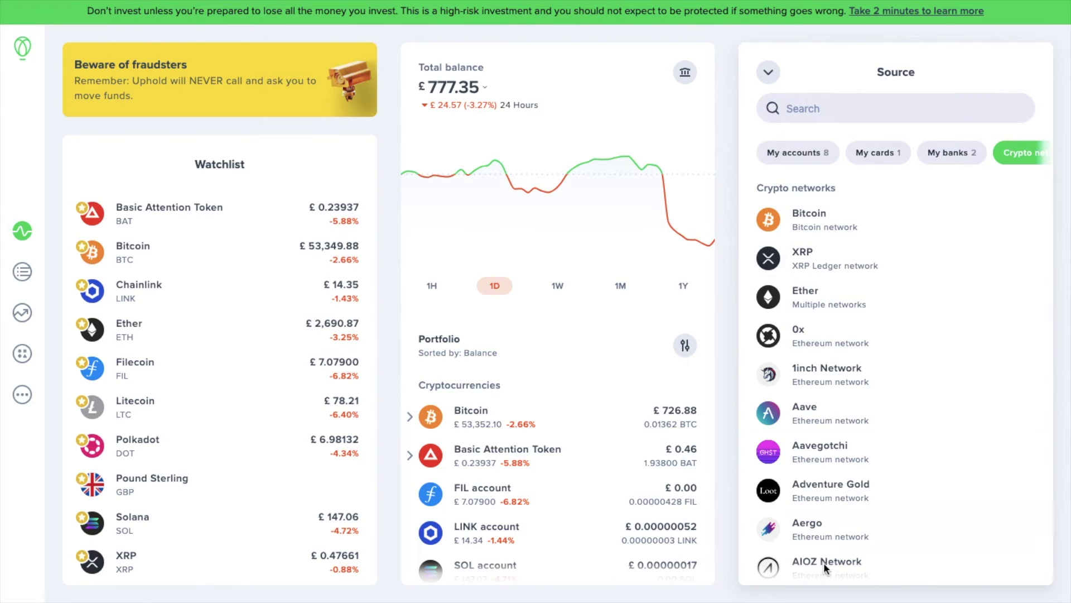
left_click(831, 221)
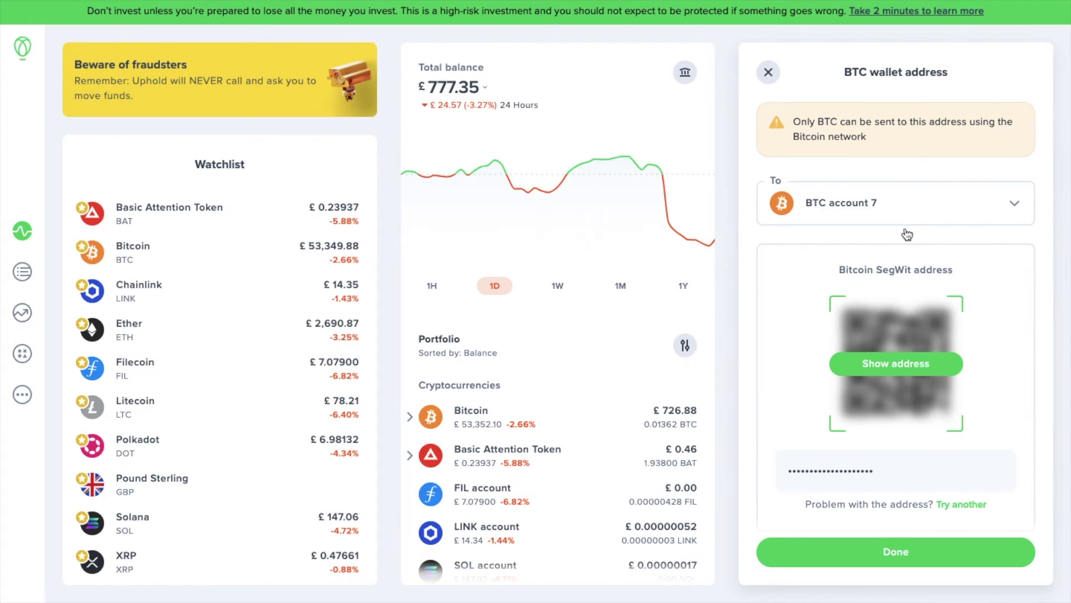
- Reveal the BTC account 7 SegWit address, acknowledge the warning, copy it and close
left_click(886, 363)
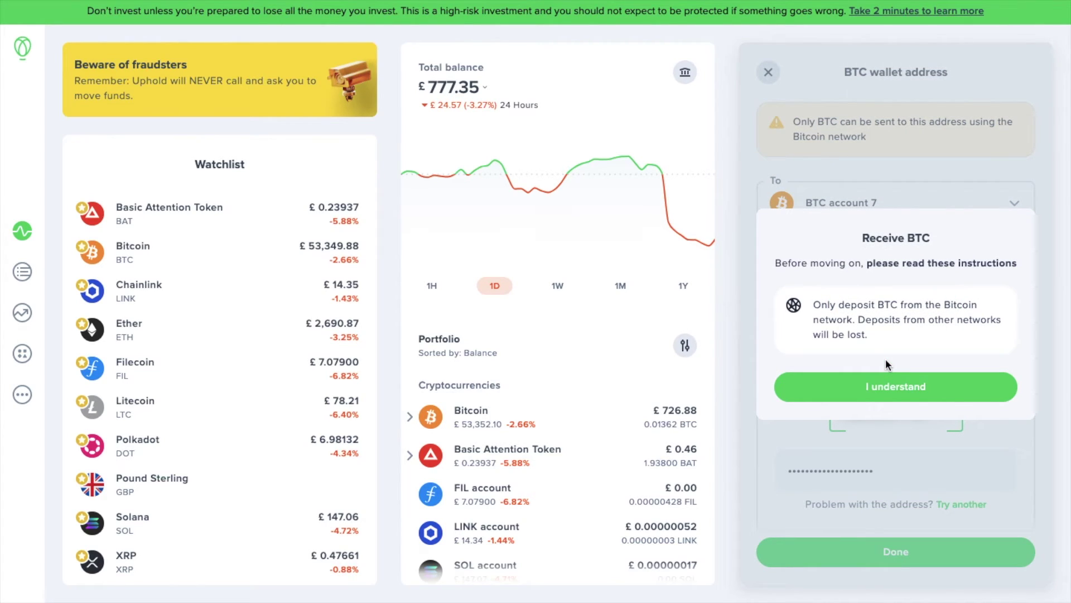
left_click(910, 389)
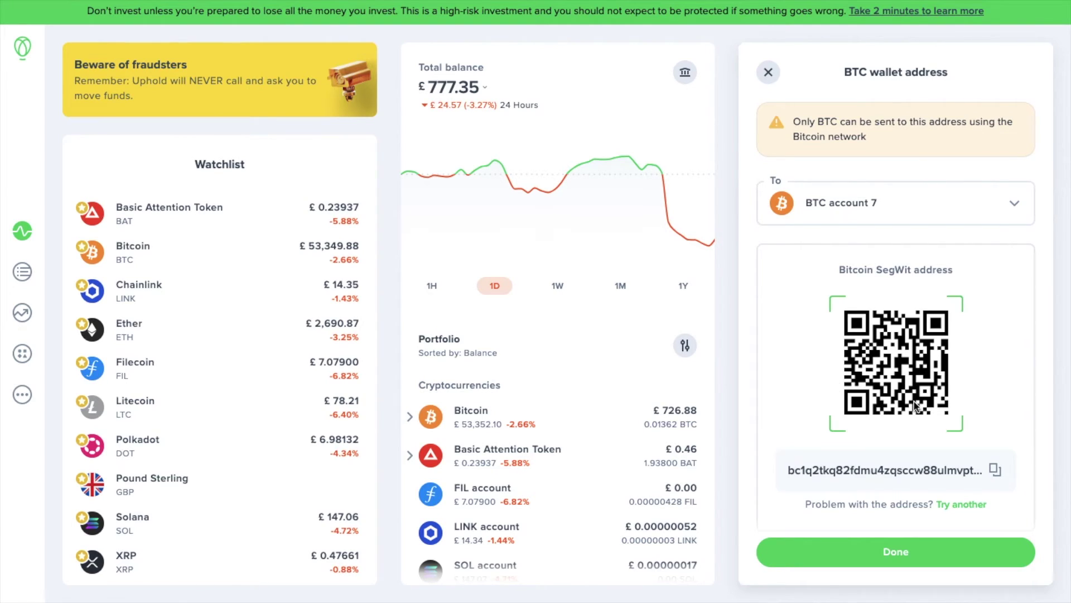
left_click(995, 470)
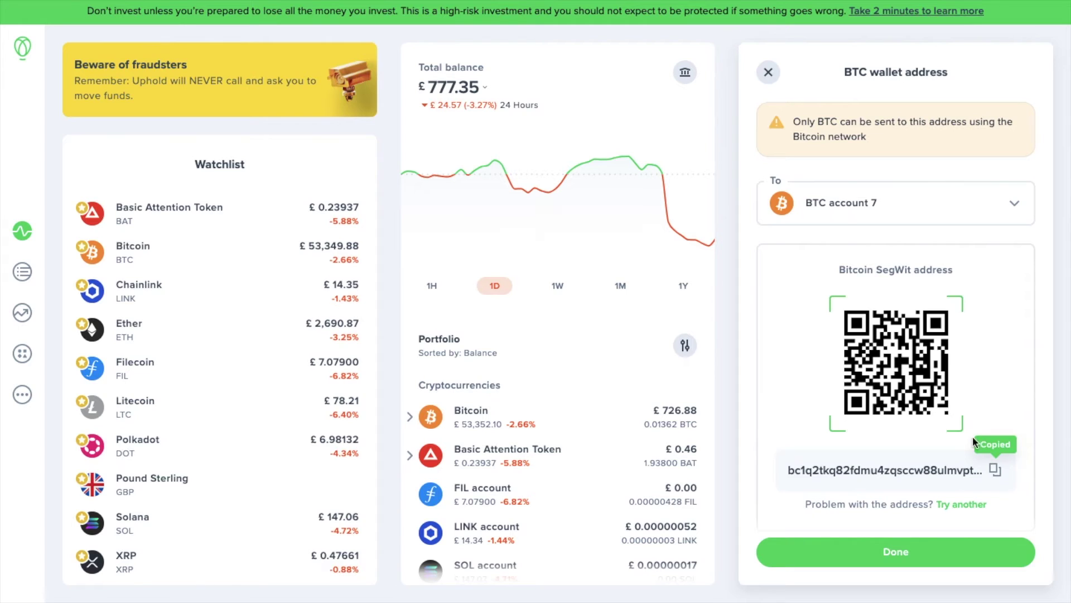
left_click(774, 70)
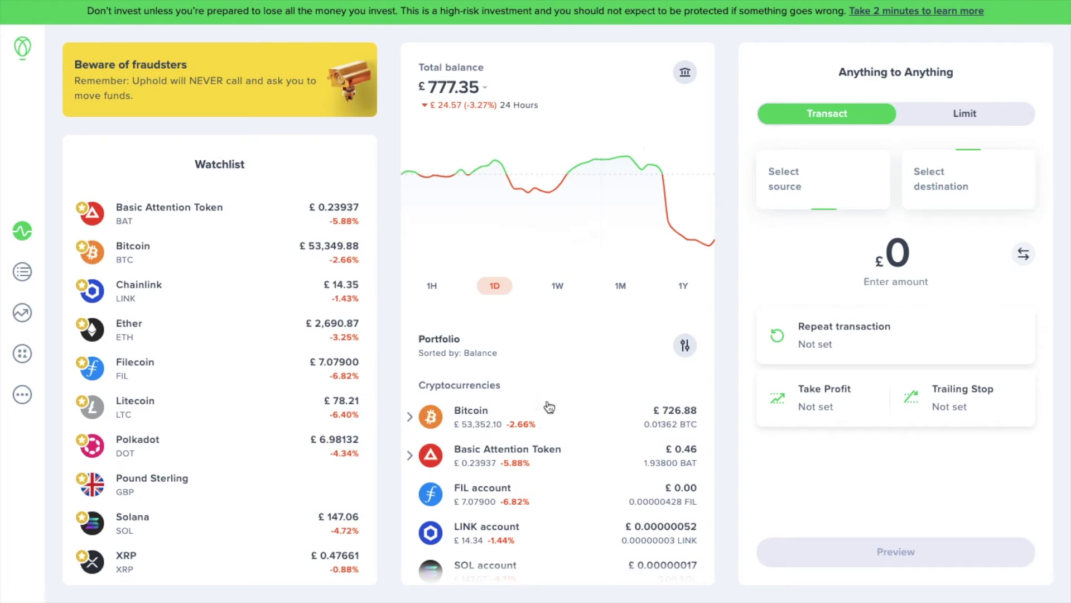
- Expand Bitcoin in the portfolio and open BTC account 8's details
scroll(546, 433, "down", 2)
scroll(545, 434, "down", 2)
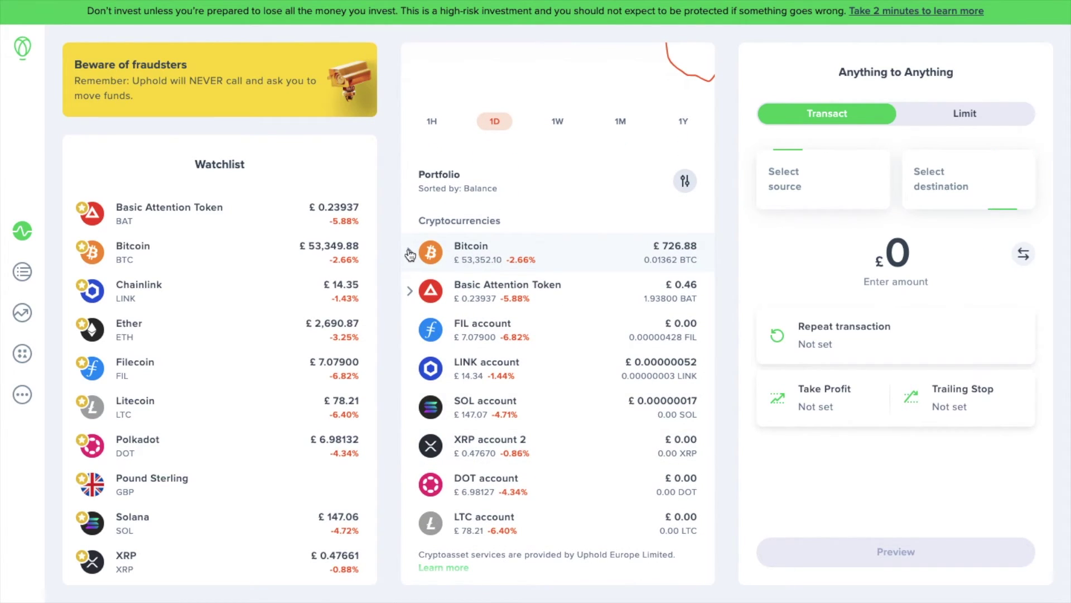
left_click(410, 255)
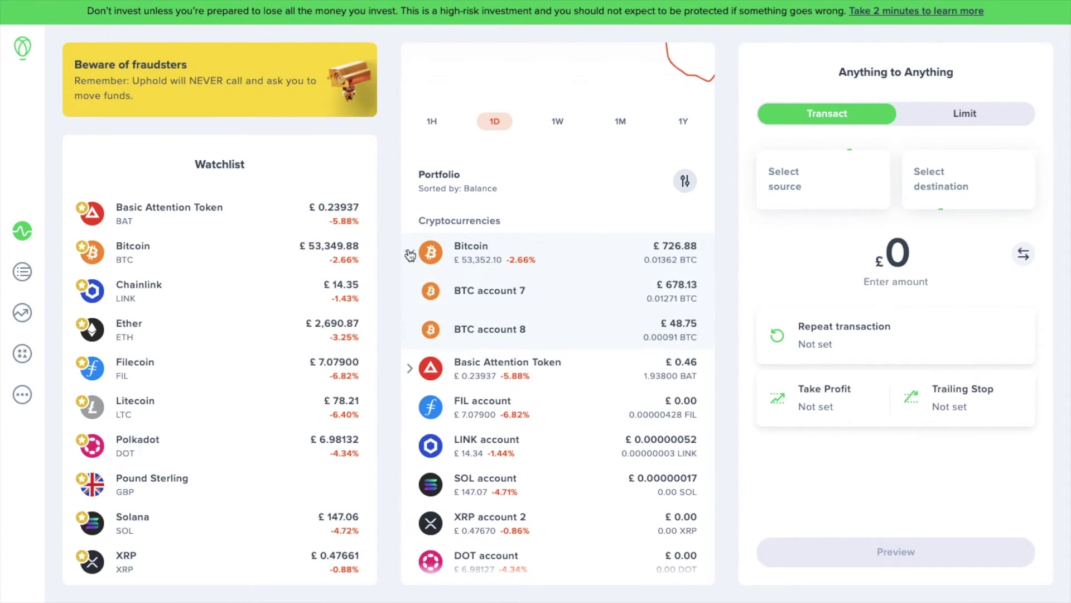
left_click(491, 331)
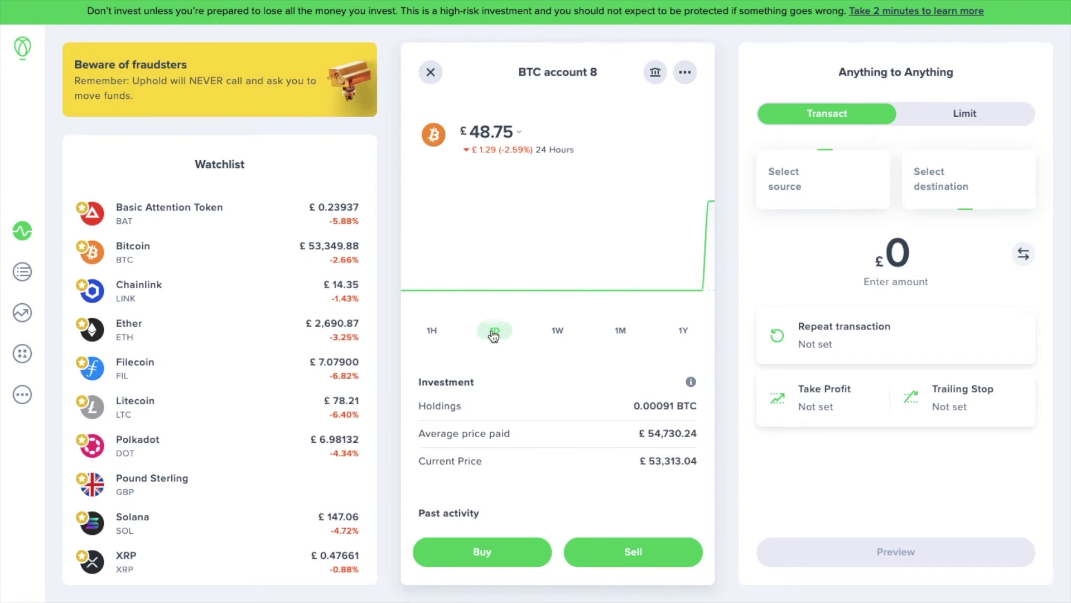
- Reveal BTC account 8's wallet address, accept the deposit warning, copy it and finish
left_click(689, 81)
left_click(658, 130)
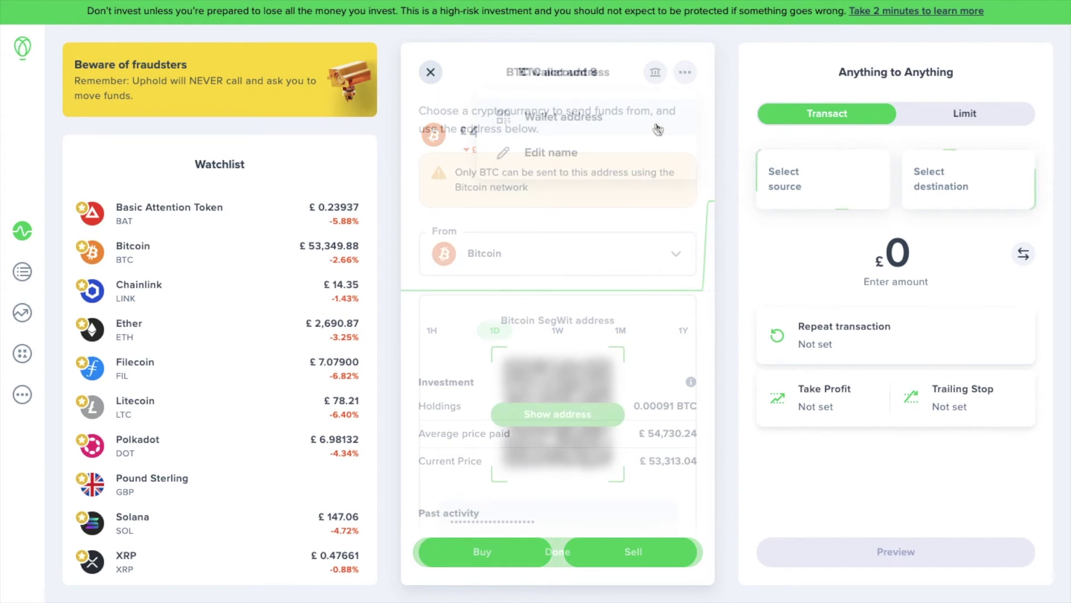
left_click(533, 414)
left_click(568, 391)
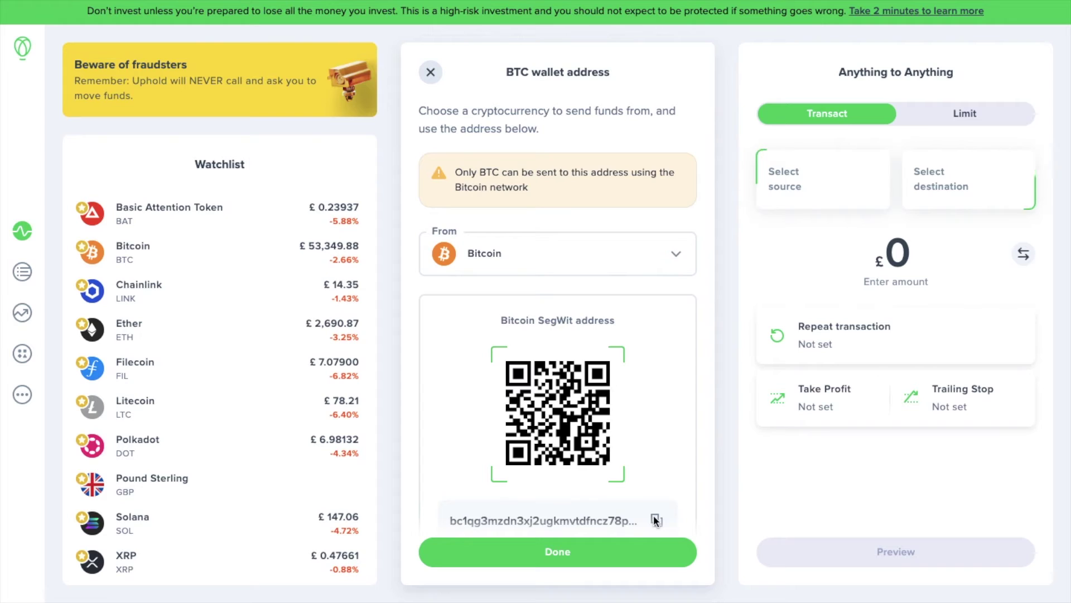
scroll(631, 427, "down", 3)
left_click(655, 363)
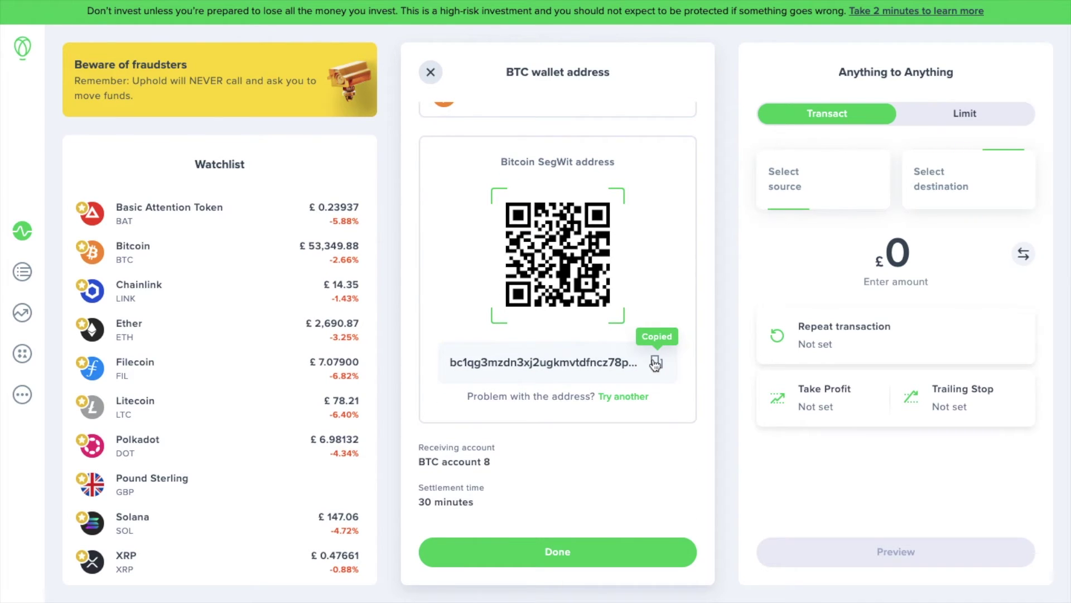
left_click(589, 561)
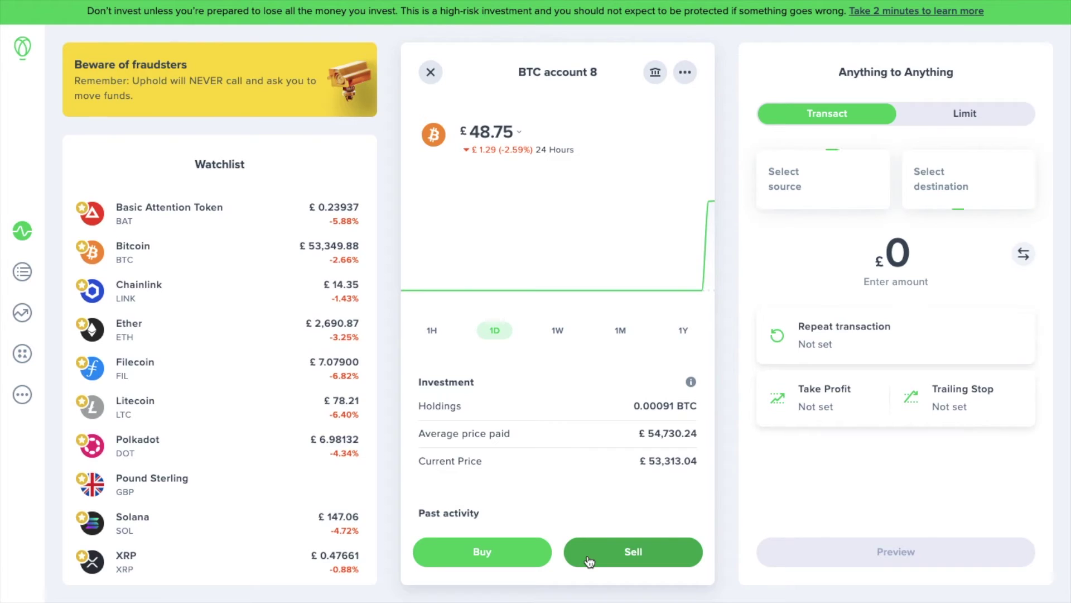
- Pick Ether from the expanded crypto networks list in the source menu
left_click(838, 180)
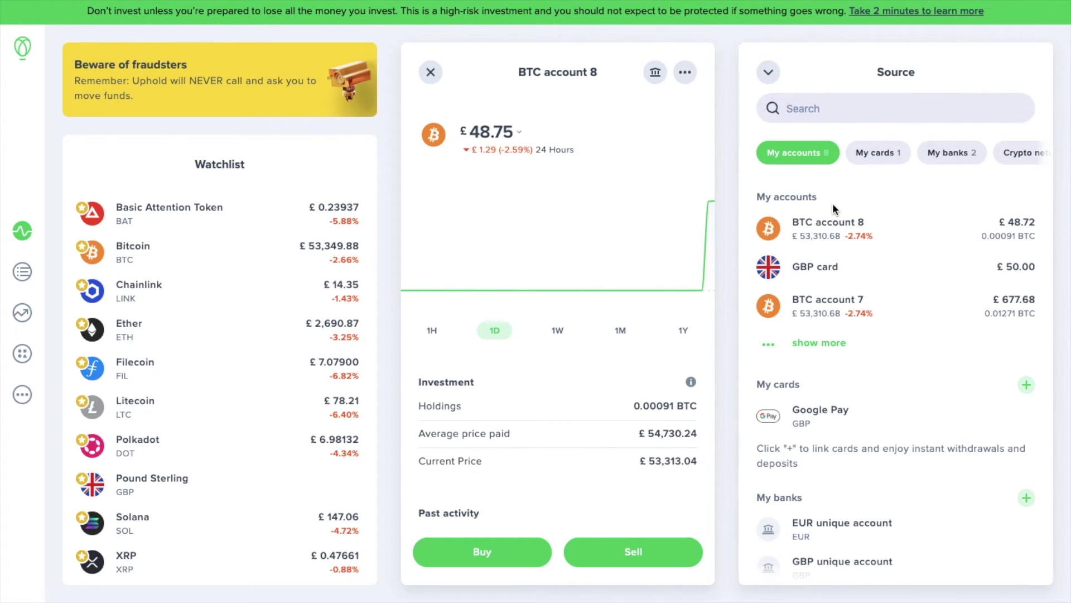
left_click(1019, 162)
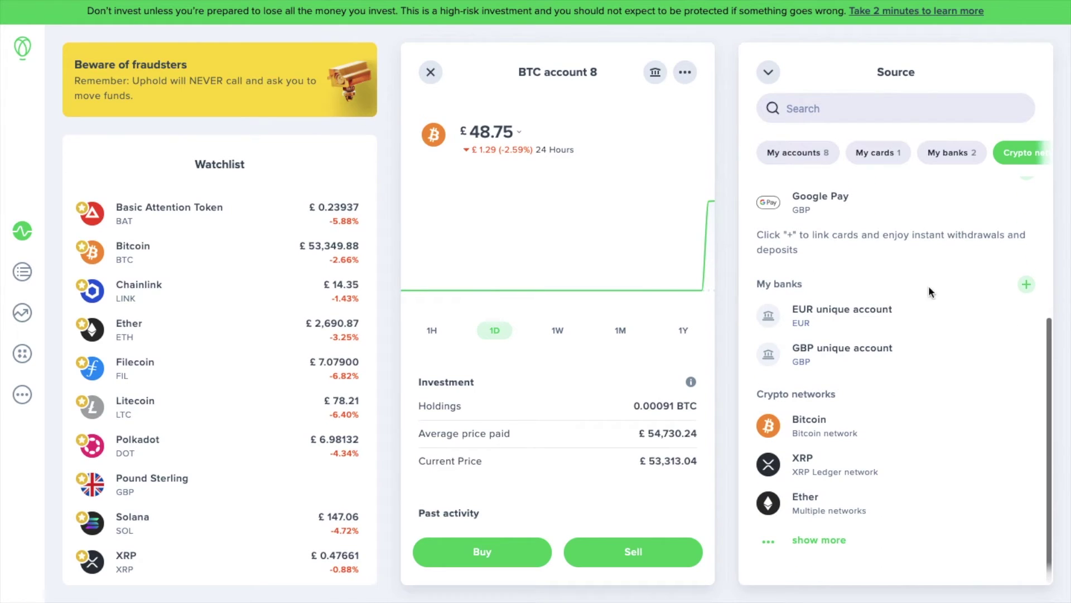
left_click(812, 539)
scroll(825, 537, "down", 3)
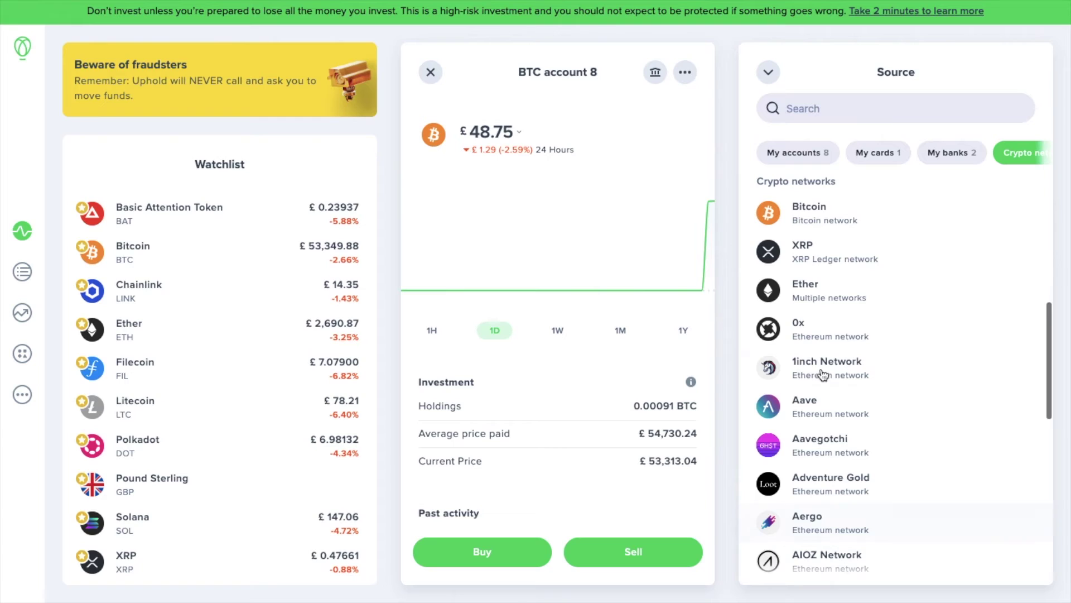
left_click(823, 299)
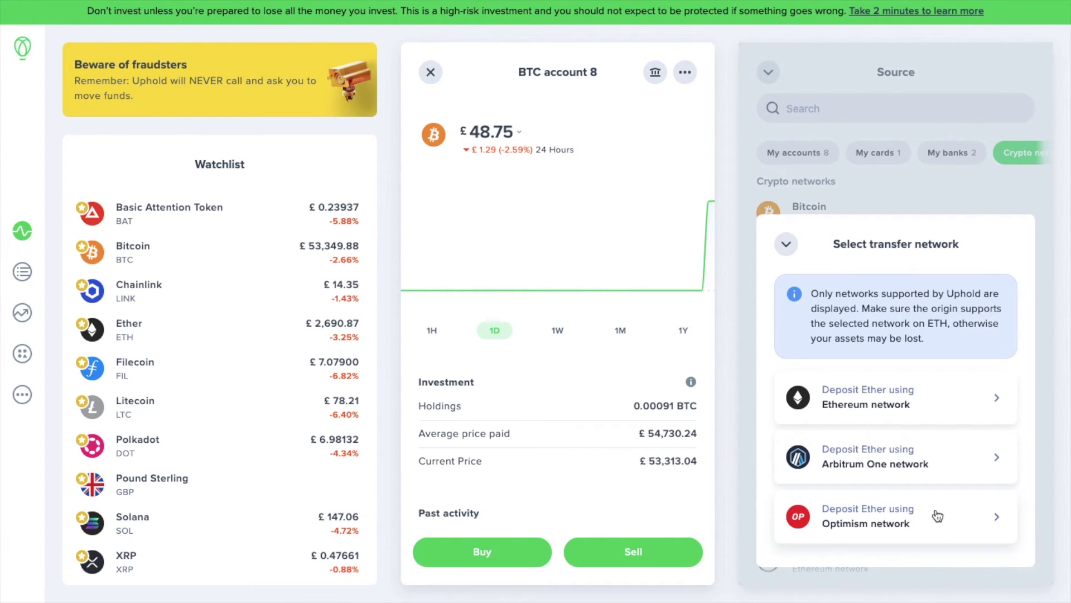
- Choose the Ethereum network, reveal the Ether deposit address, acknowledge the instructions and copy it
left_click(928, 397)
left_click(918, 364)
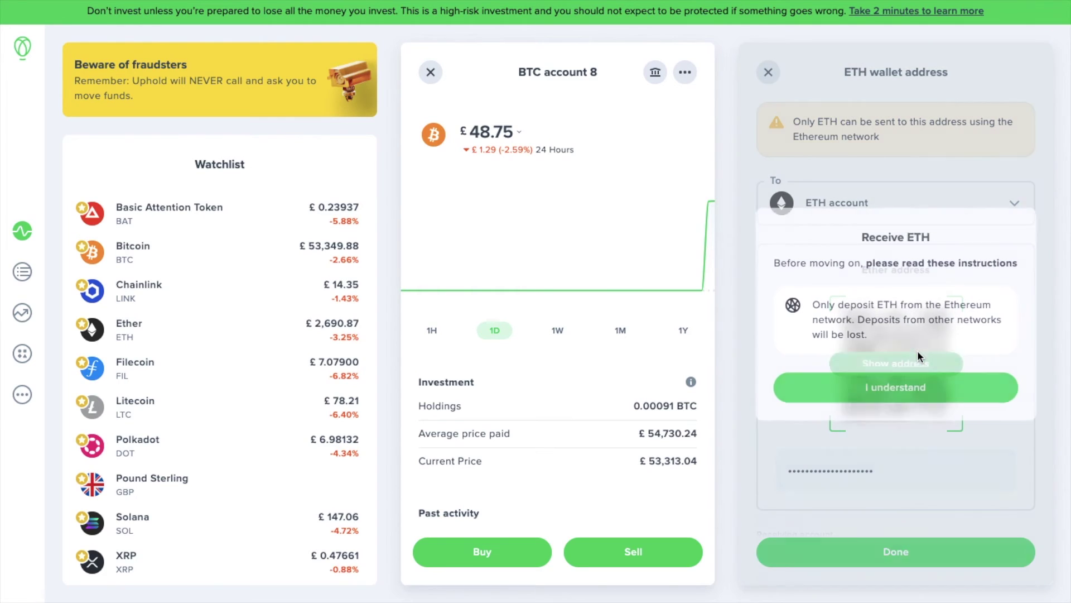
left_click(947, 401)
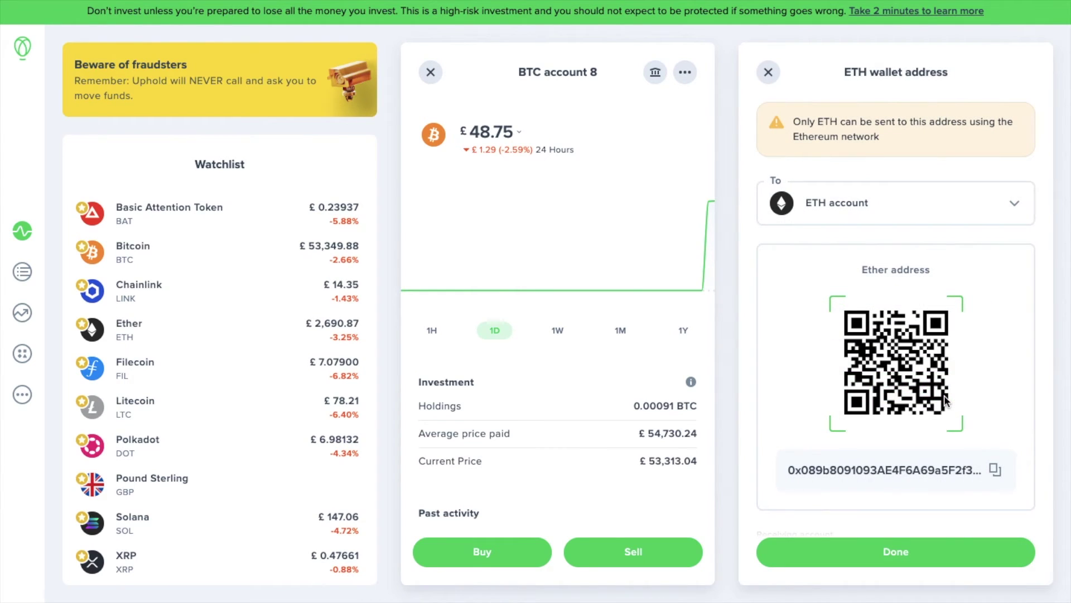
left_click(994, 472)
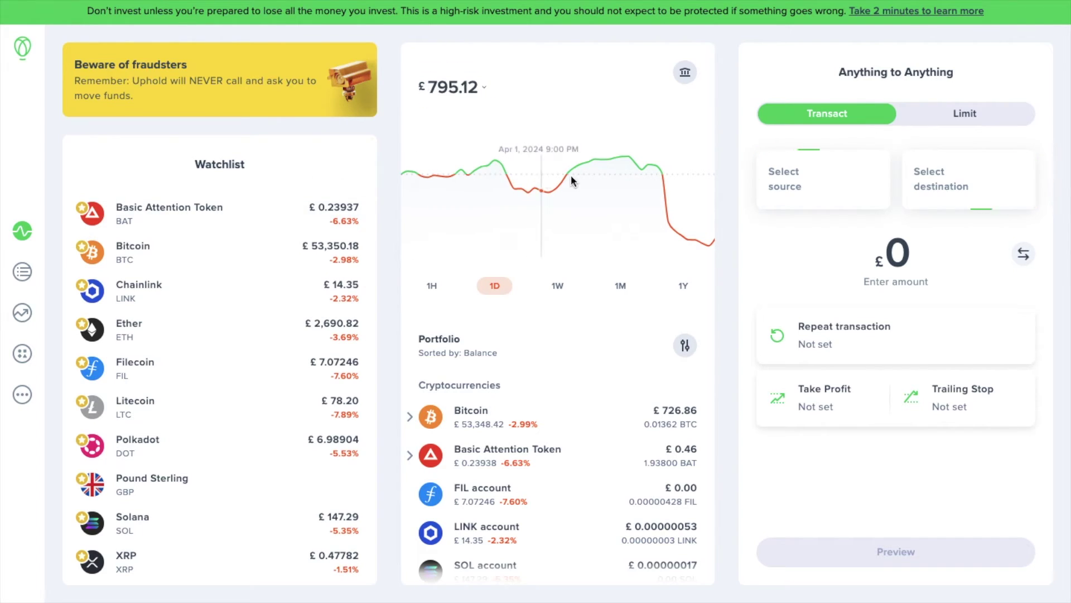
left_click(828, 182)
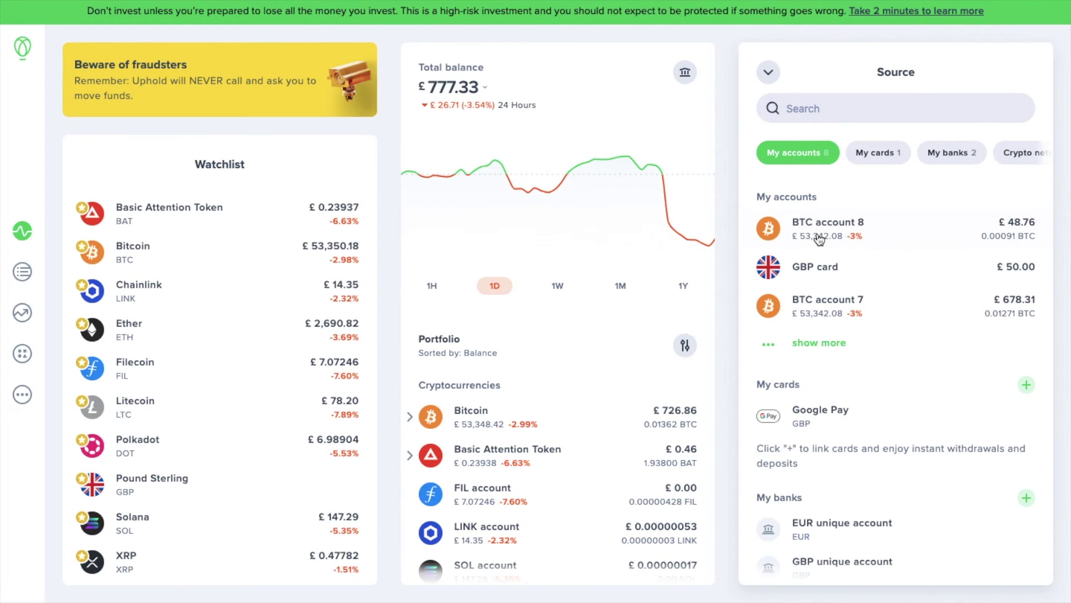
- Withdraw £36 from BTC account 8 to the Bitcoin network, pasting and confirming the destination address
left_click(819, 239)
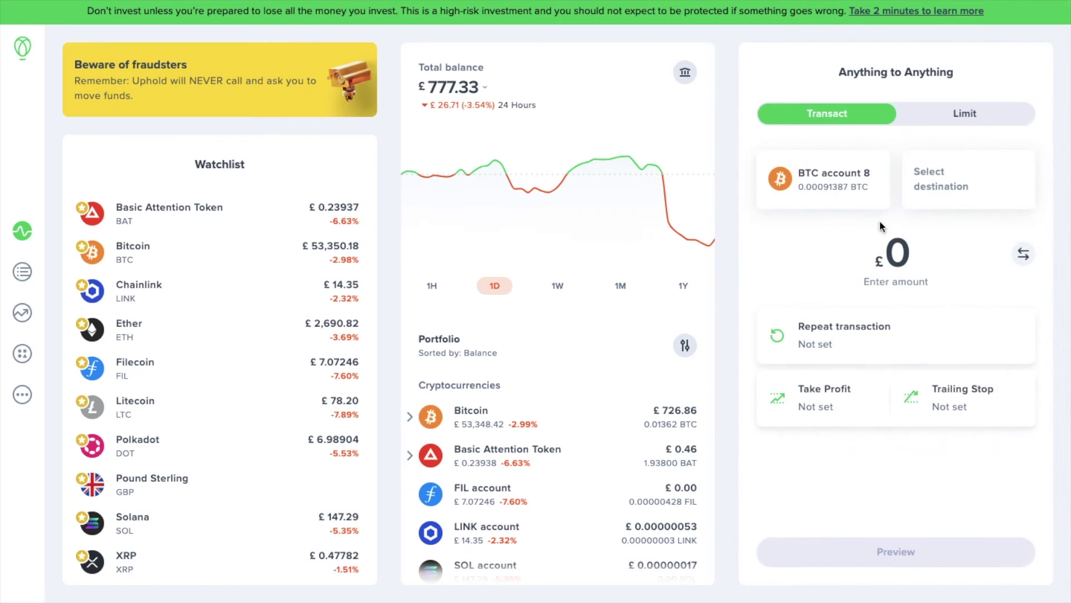
left_click(971, 206)
scroll(859, 409, "down", 3)
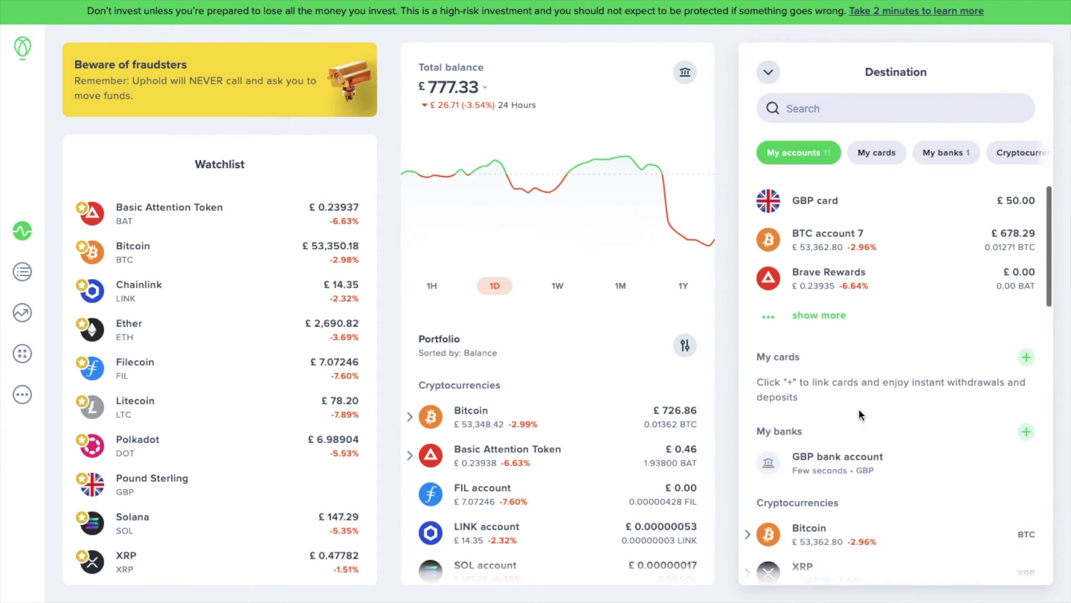
scroll(869, 405, "down", 10)
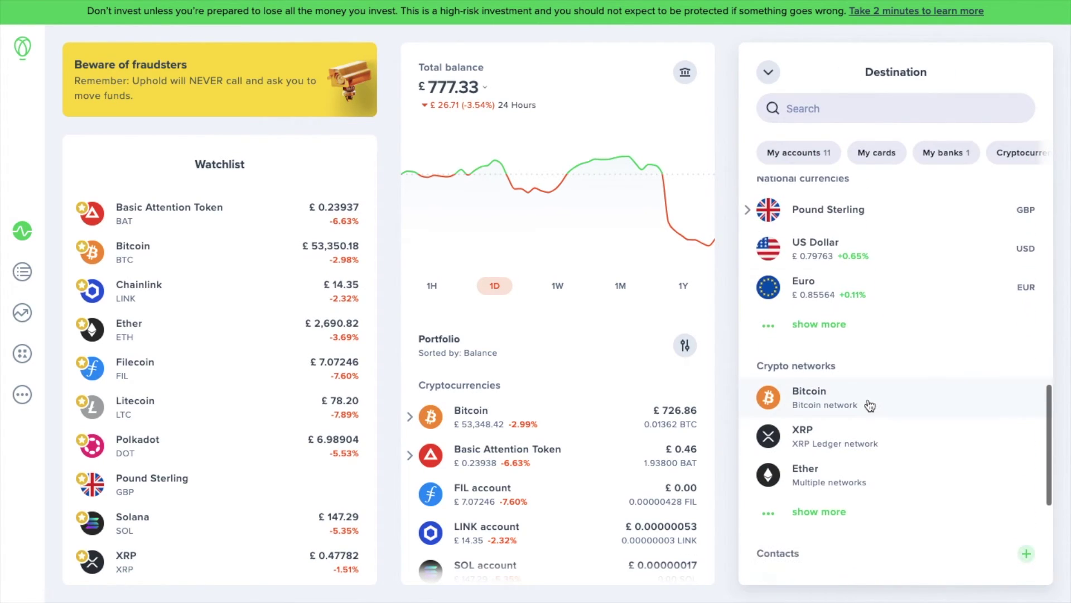
left_click(870, 405)
type("36")
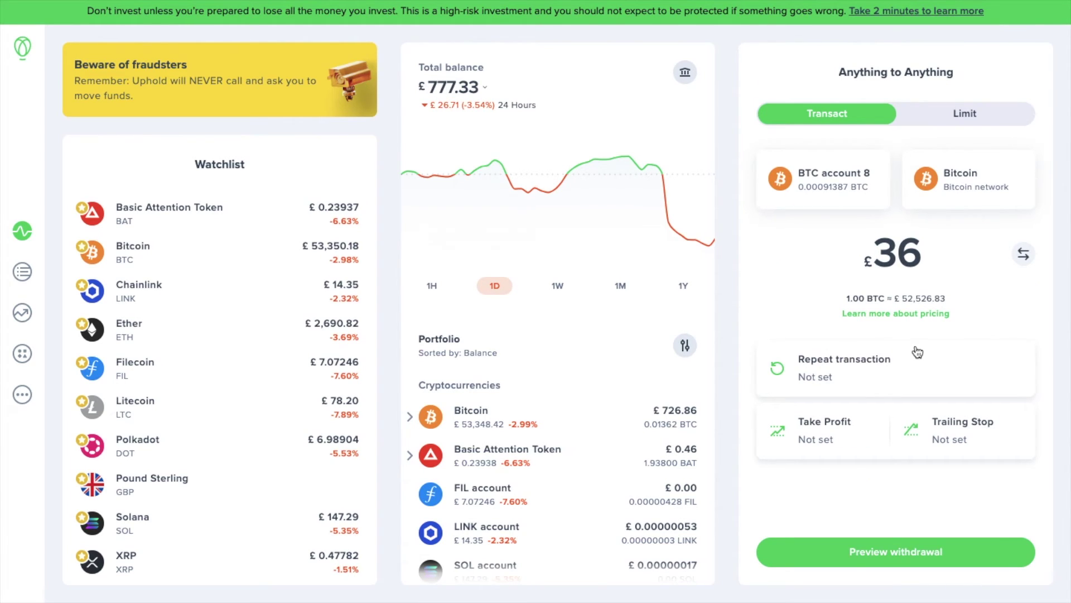
left_click(904, 555)
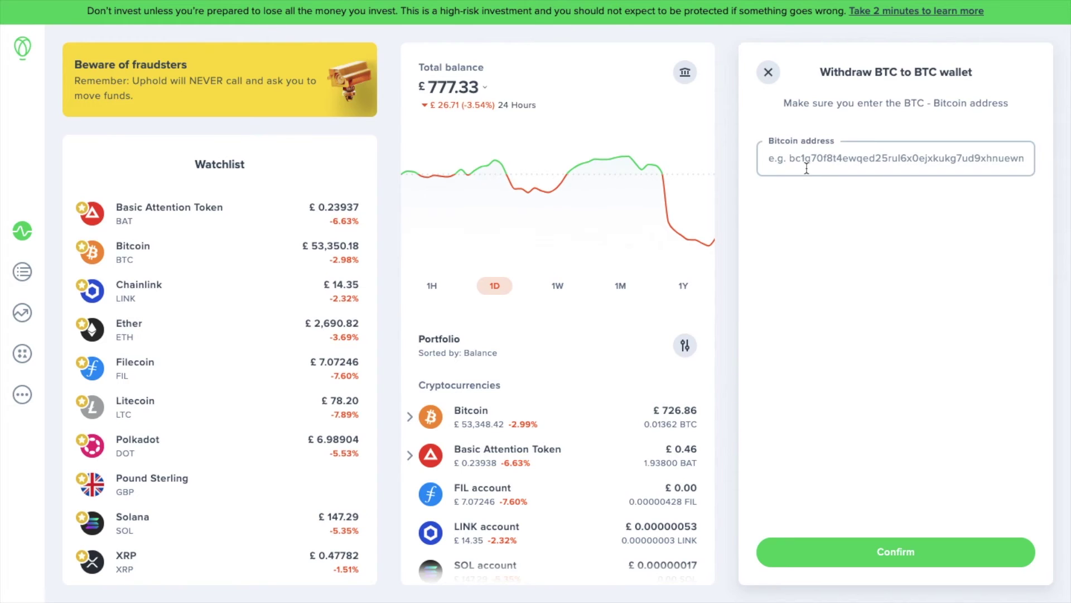
key("ctrl+v")
left_click(856, 547)
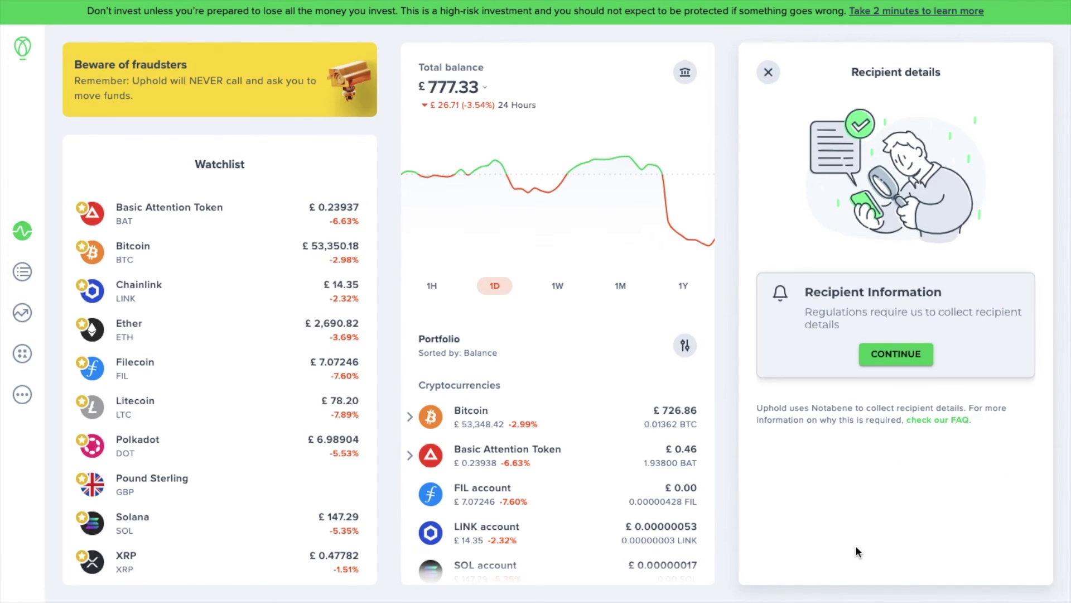
- Mark the recipient wallet as your own and complete the wallet provider step
left_click(896, 355)
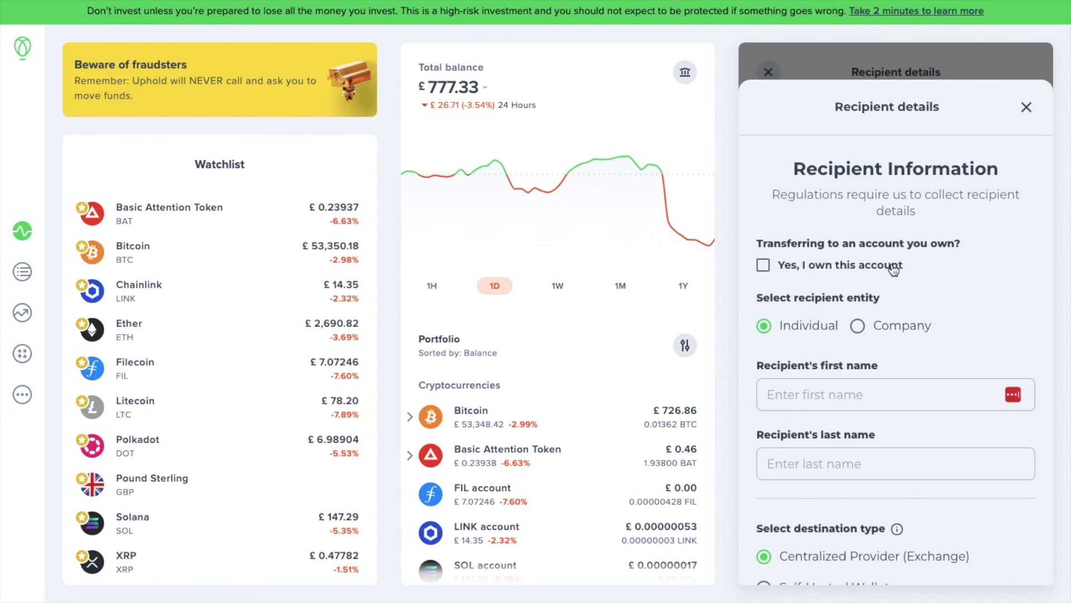
left_click(763, 266)
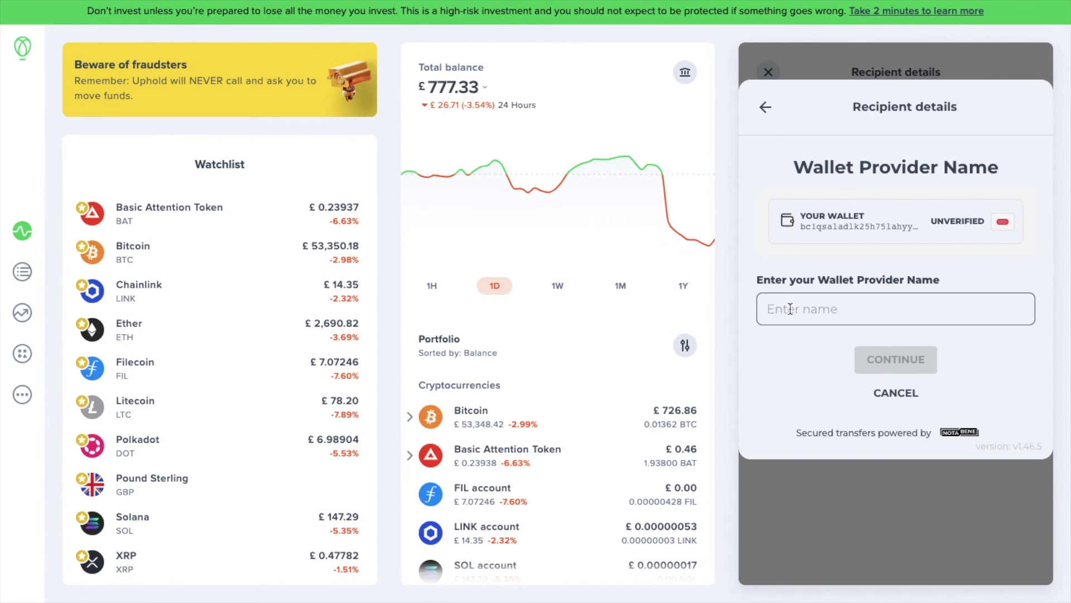
left_click(922, 474)
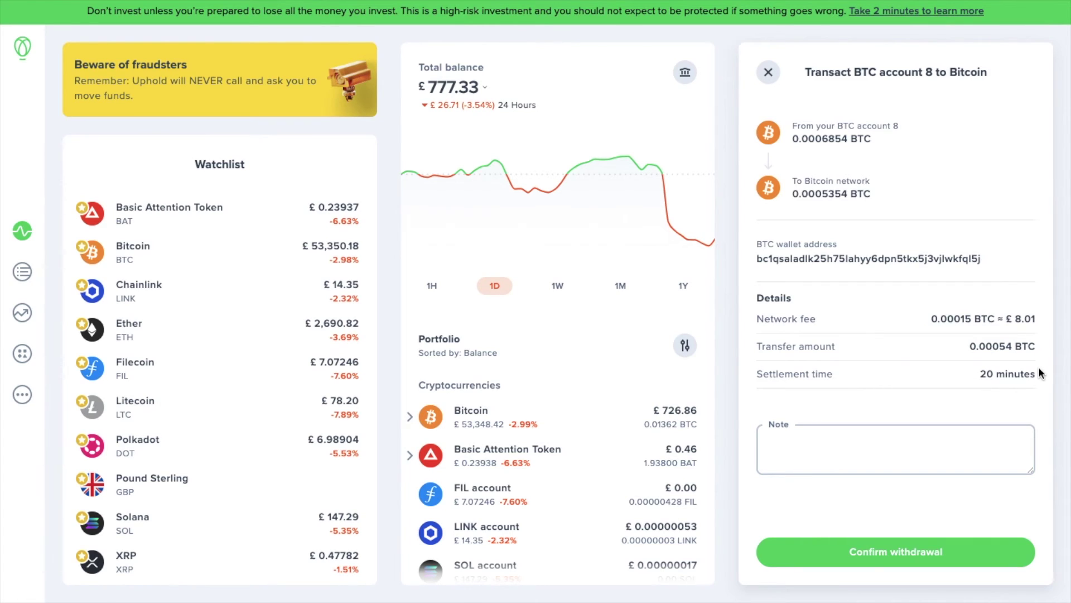
- Preview a £45 withdrawal from BTC account 8 to the GBP bank account, showing the £0.79 fee
left_click(909, 552)
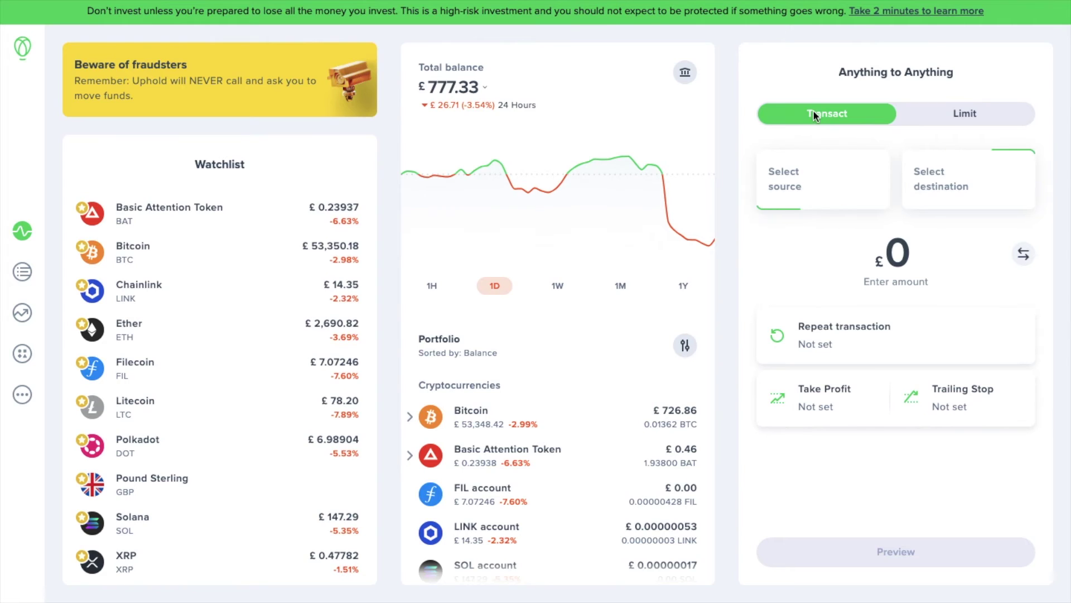
left_click(804, 190)
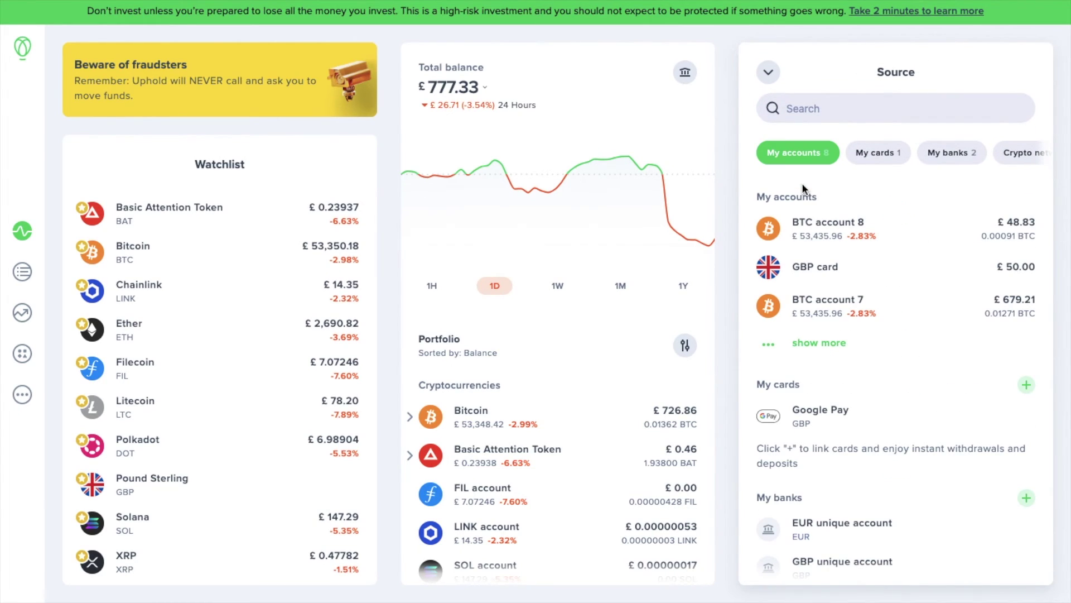
left_click(817, 239)
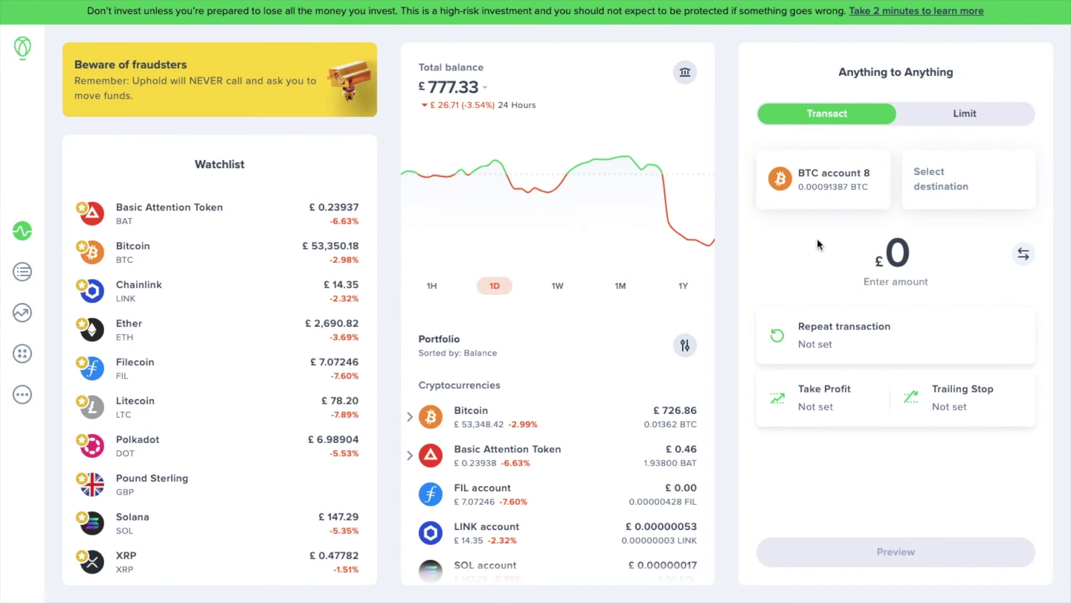
left_click(974, 194)
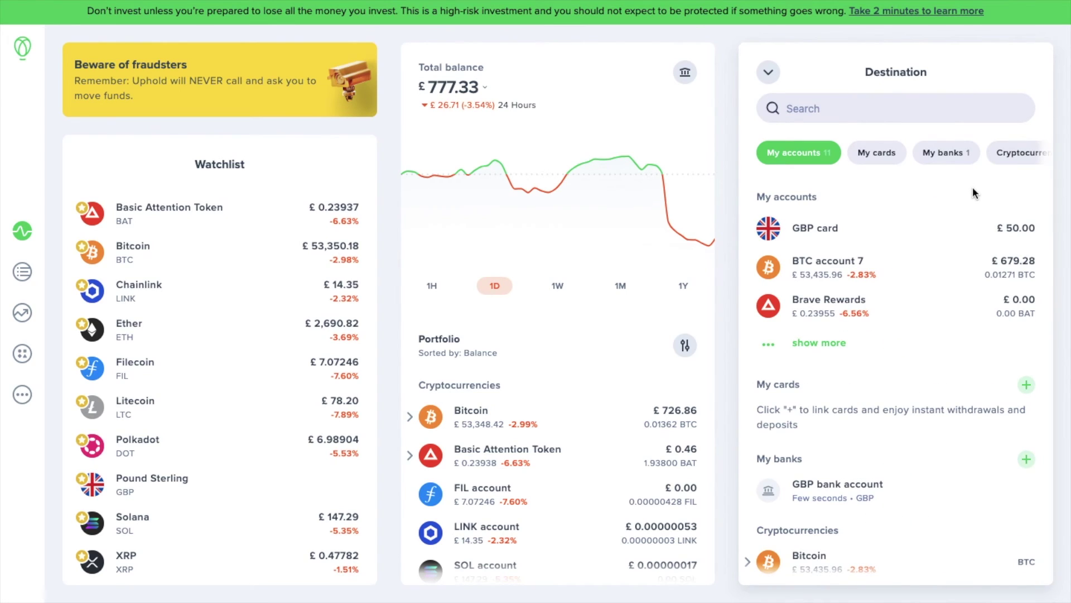
left_click(895, 492)
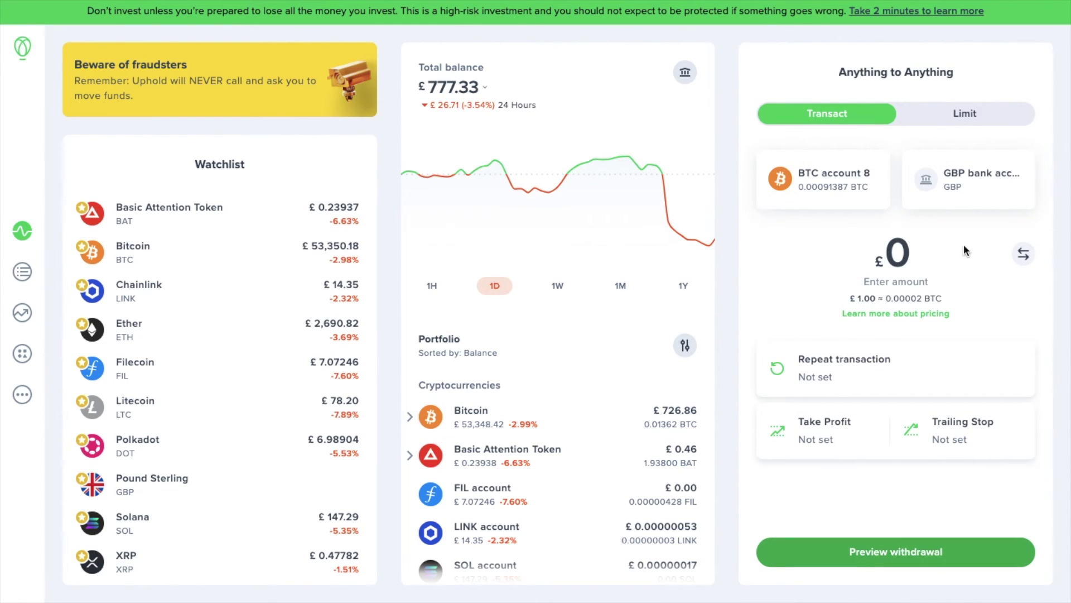
type("45")
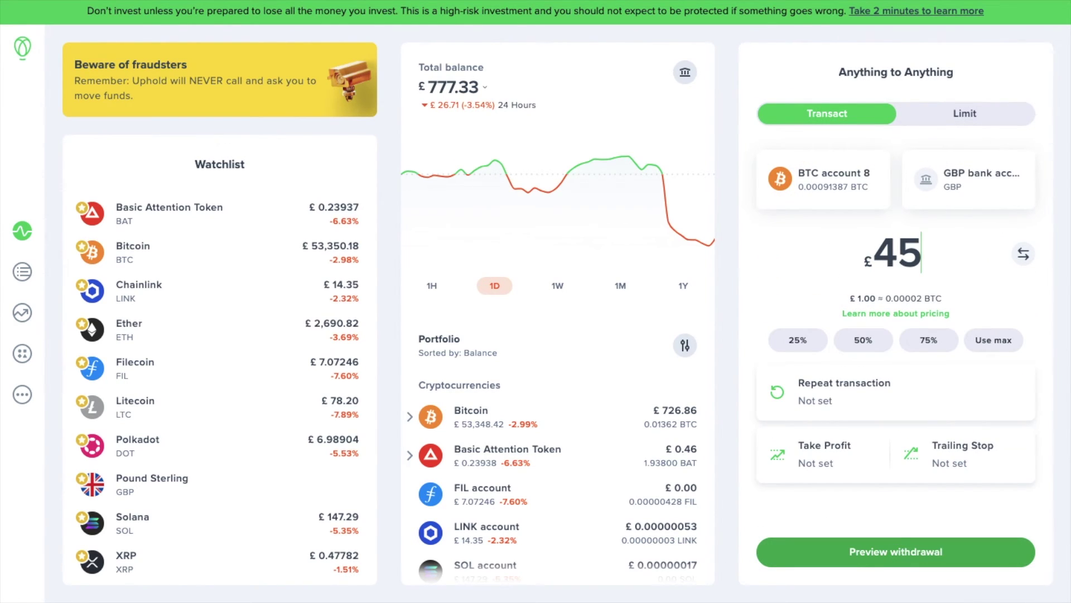
key("Return")
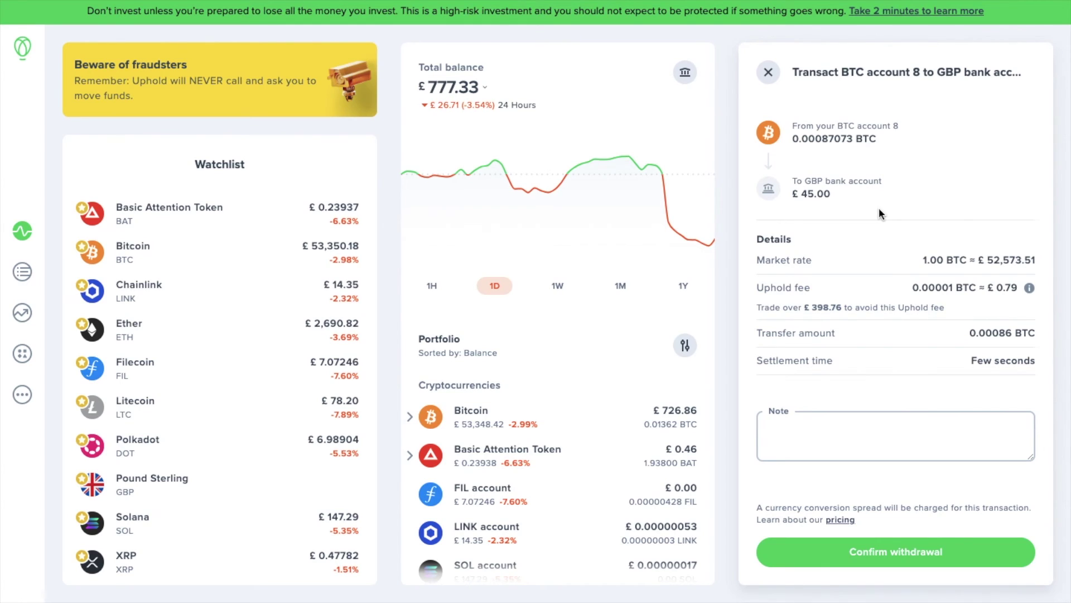
- Confirm the £45 BTC withdrawal, check its Withdrew BTC entry in Activity, then bring up the Limit order form
left_click(883, 553)
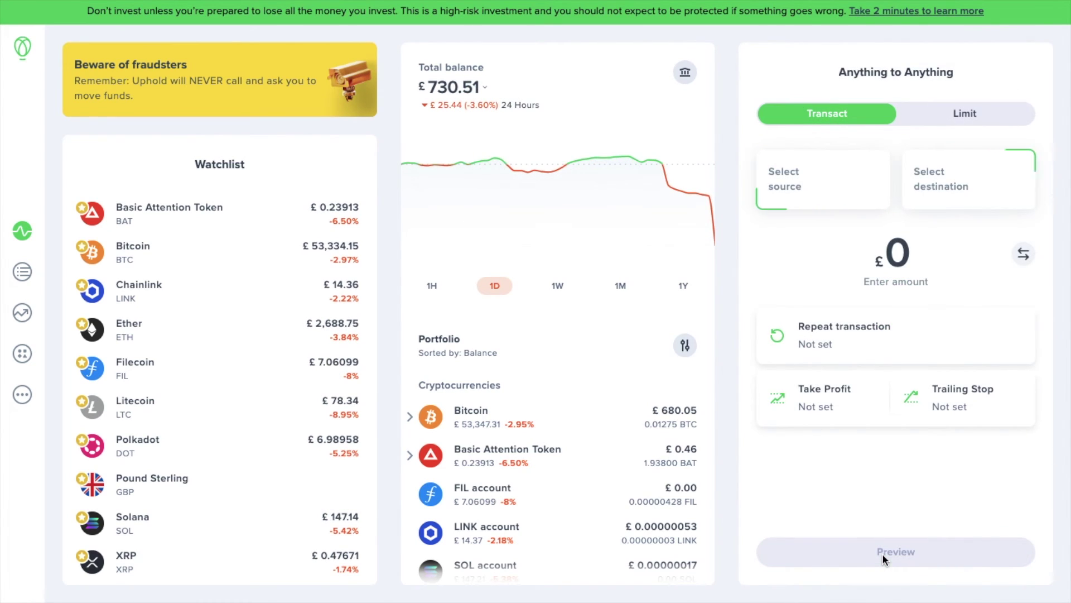
left_click(23, 272)
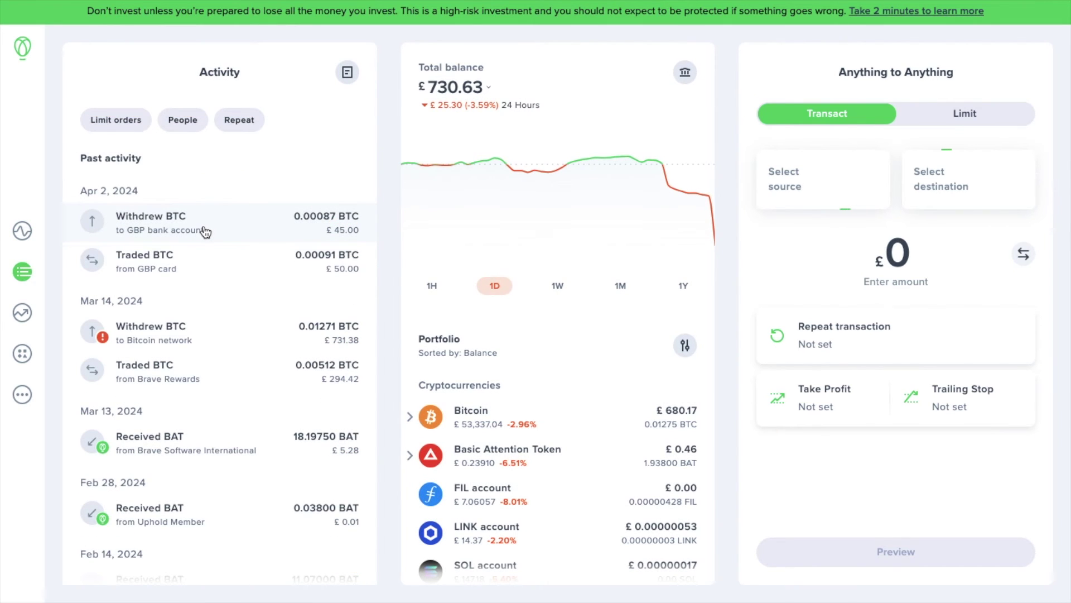
left_click(204, 229)
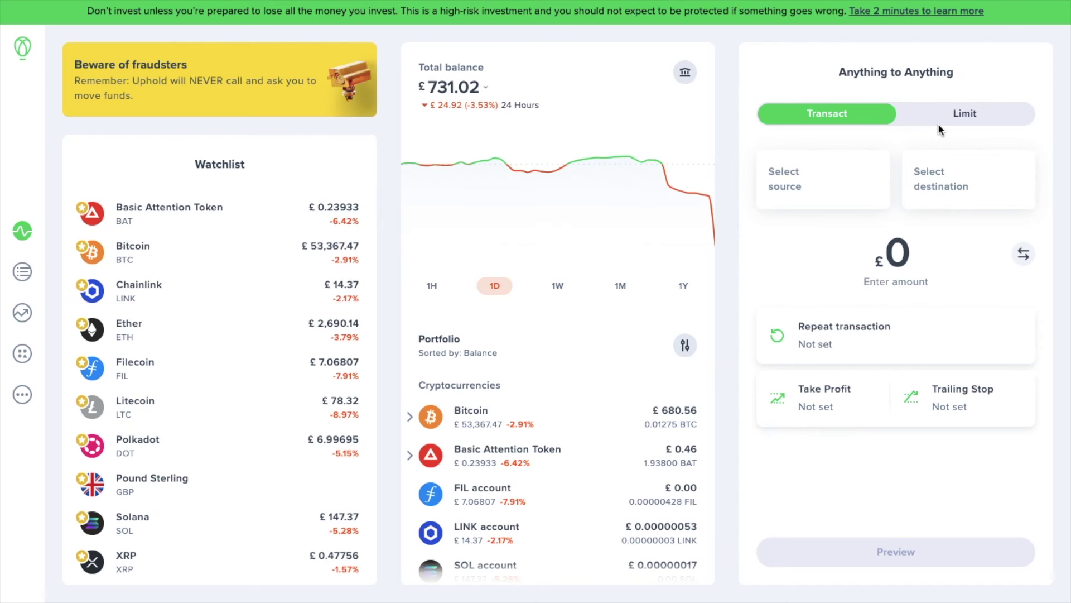
left_click(941, 118)
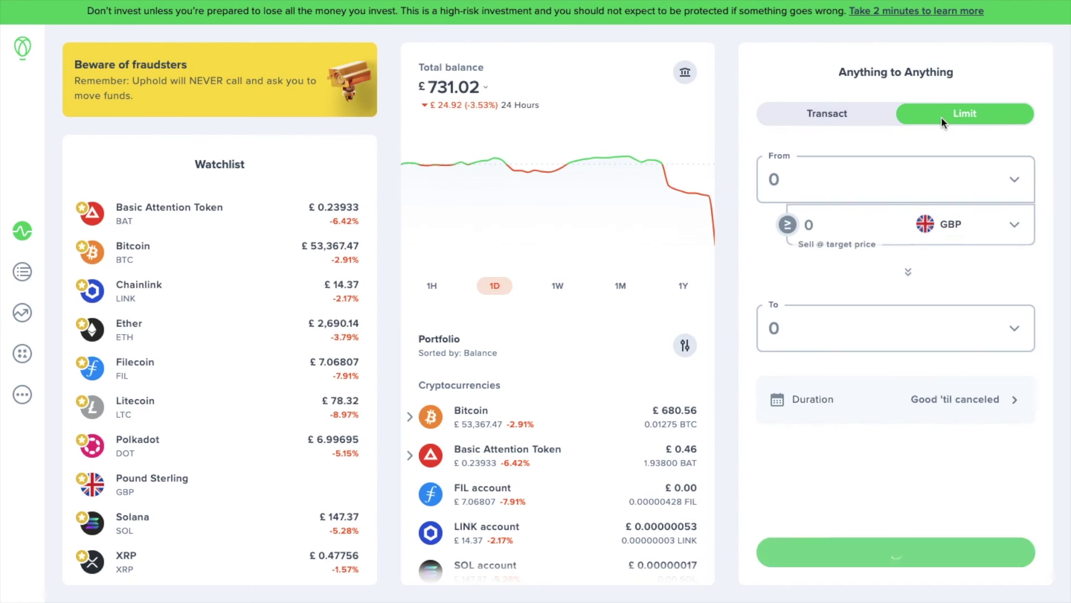
- Sell 0.008 BTC from BTC account 7 at a 54,000 GBP target price
left_click(880, 168)
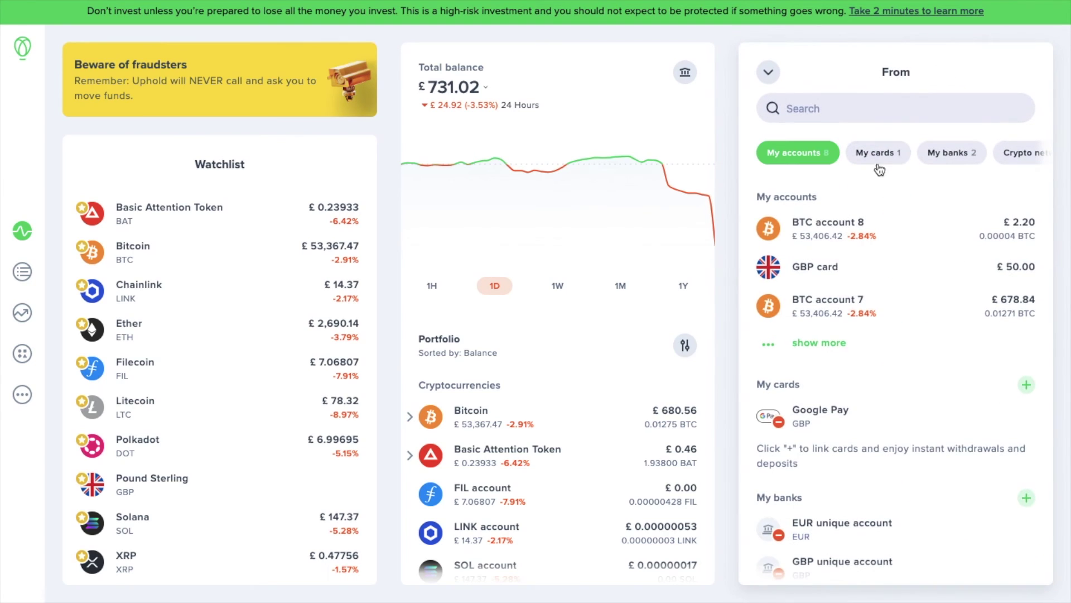
left_click(848, 313)
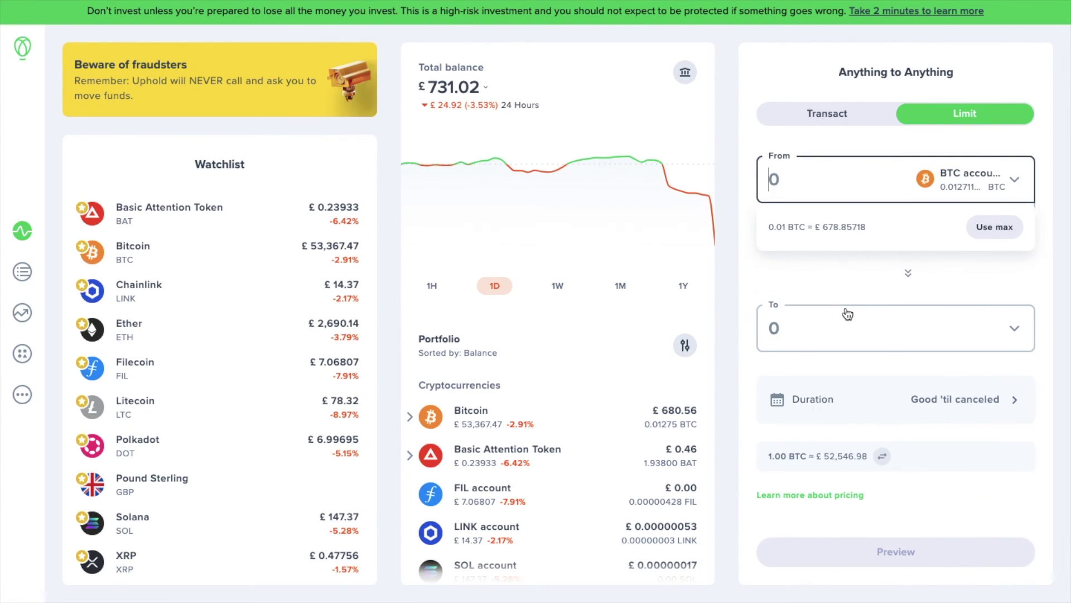
type("0.008")
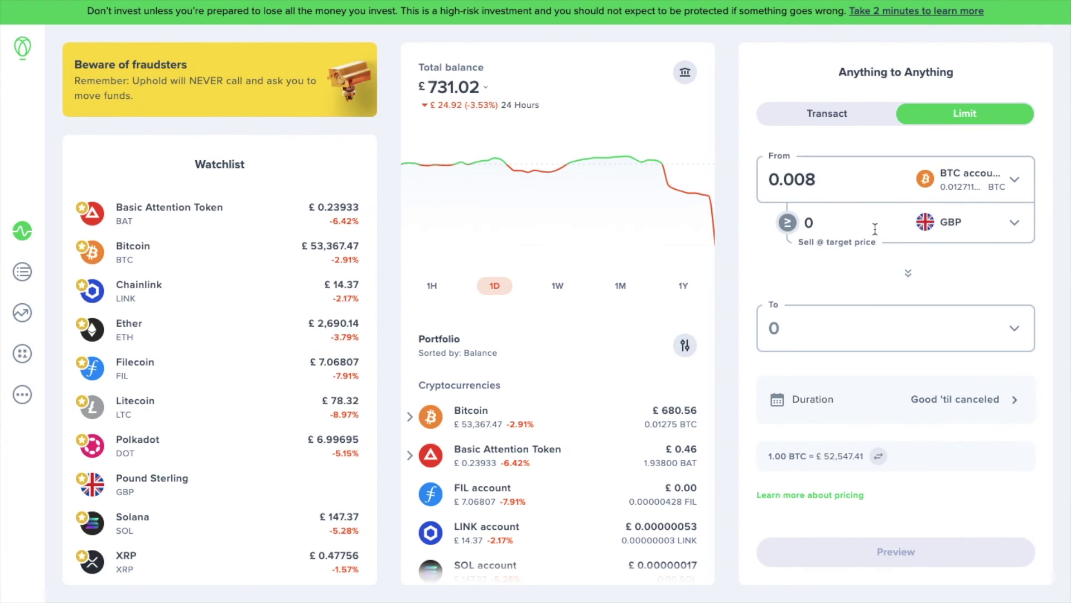
left_click(864, 229)
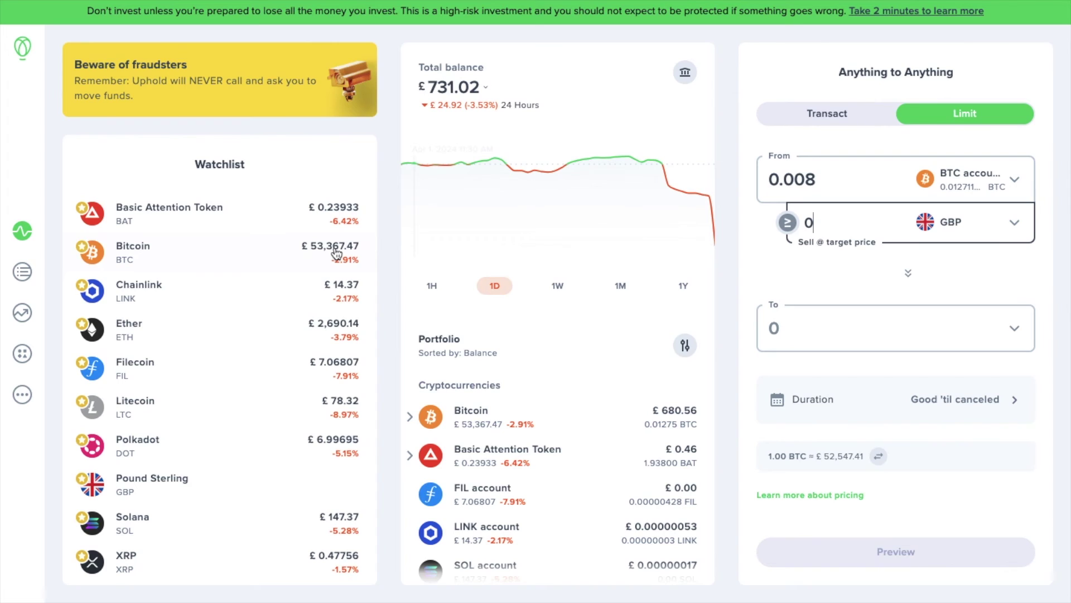
key("BackSpace")
type("54")
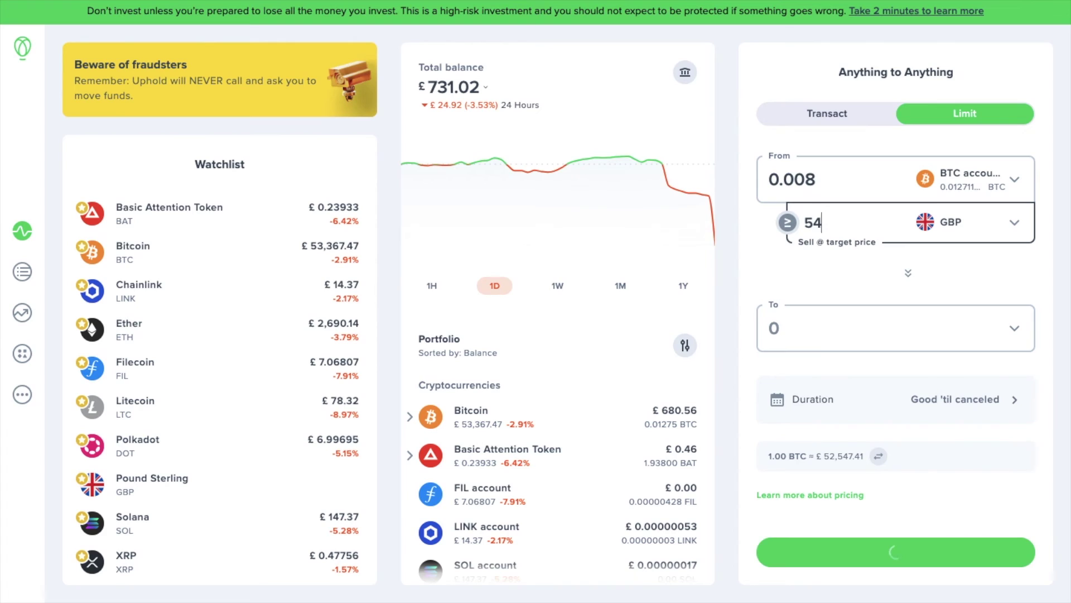
type(",000")
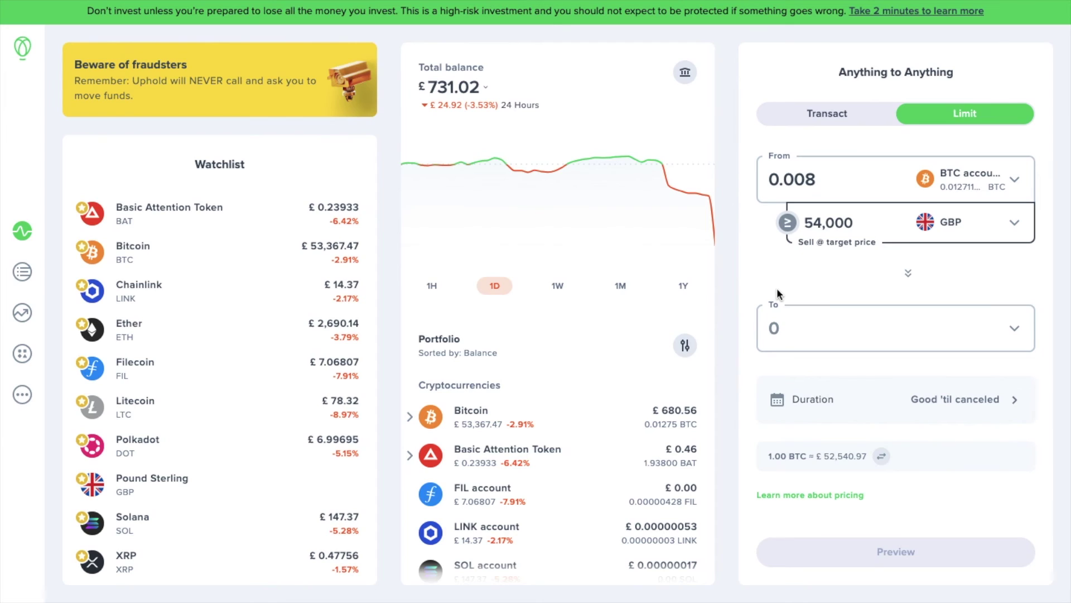
- Send the proceeds to the GBP bank account for 432 and preview the limit order
left_click(838, 337)
left_click(844, 501)
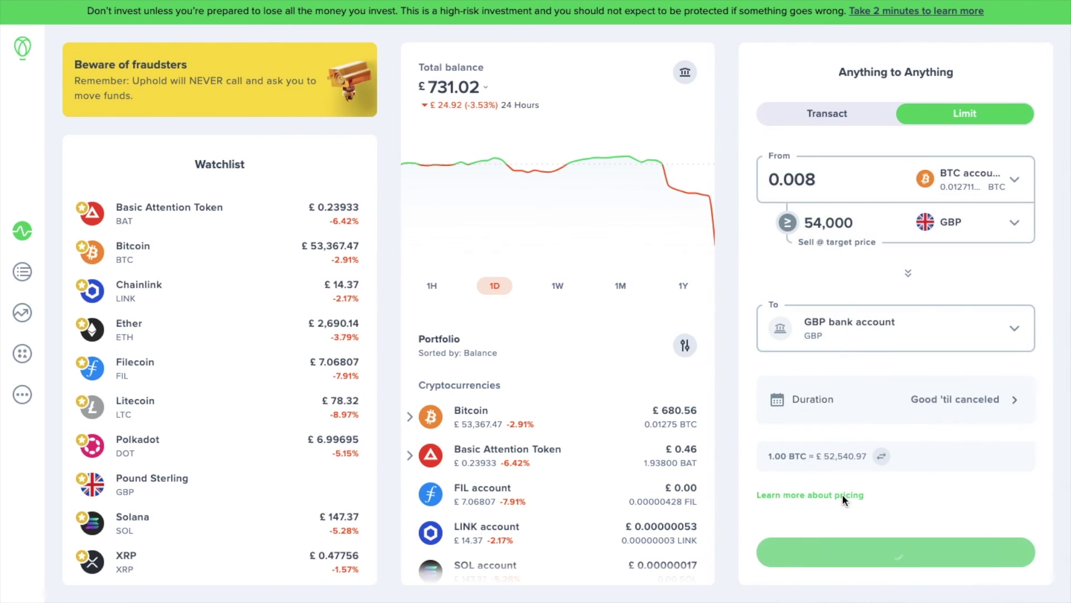
left_click(848, 329)
type("432")
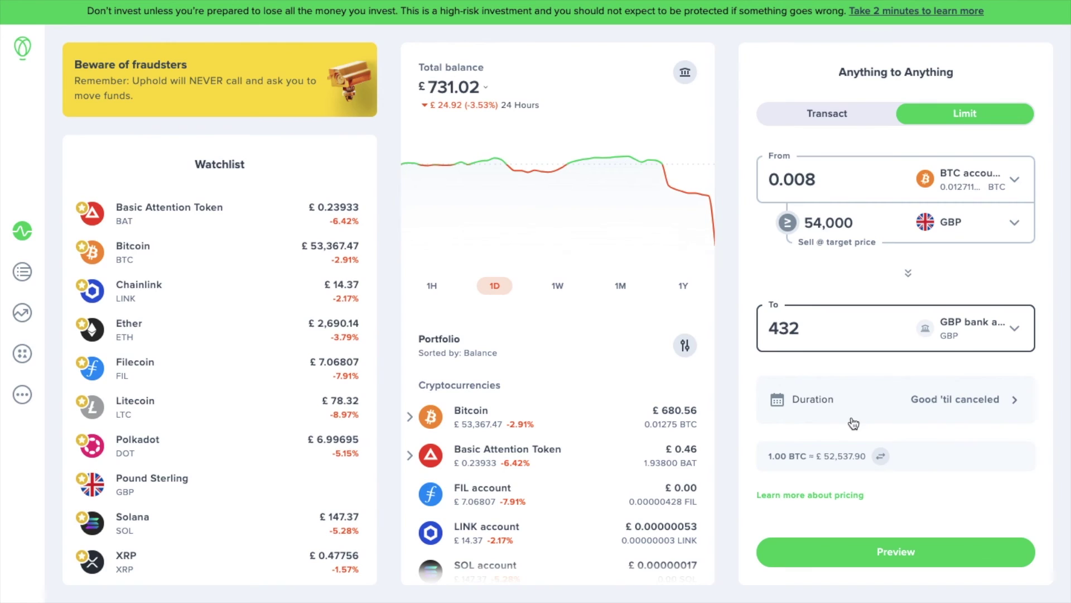
left_click(849, 548)
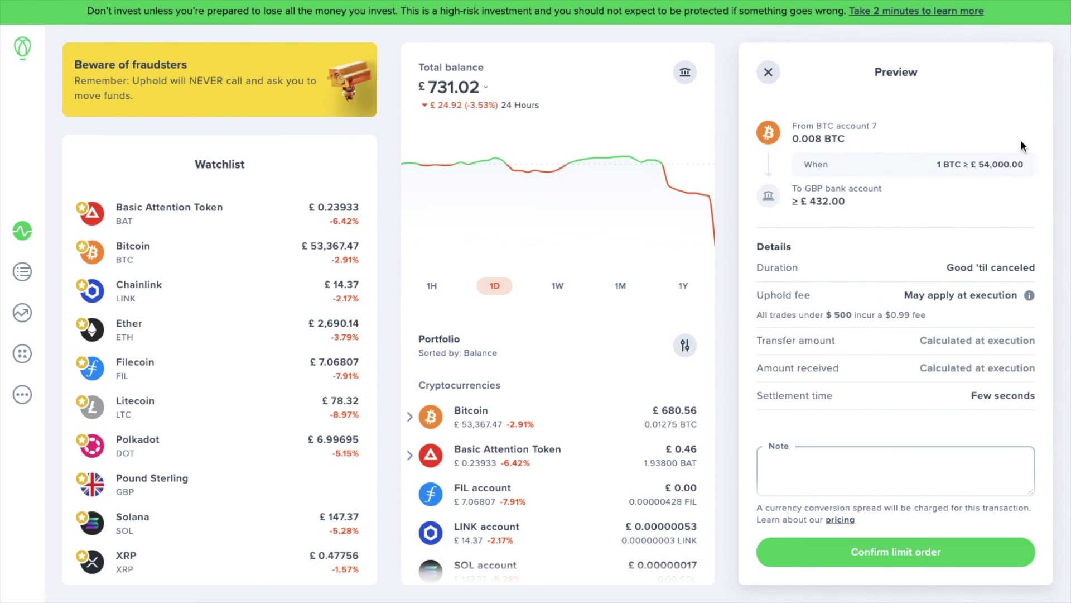
- Place the 0.008 BTC limit order and bring up the list of limit orders
left_click(886, 567)
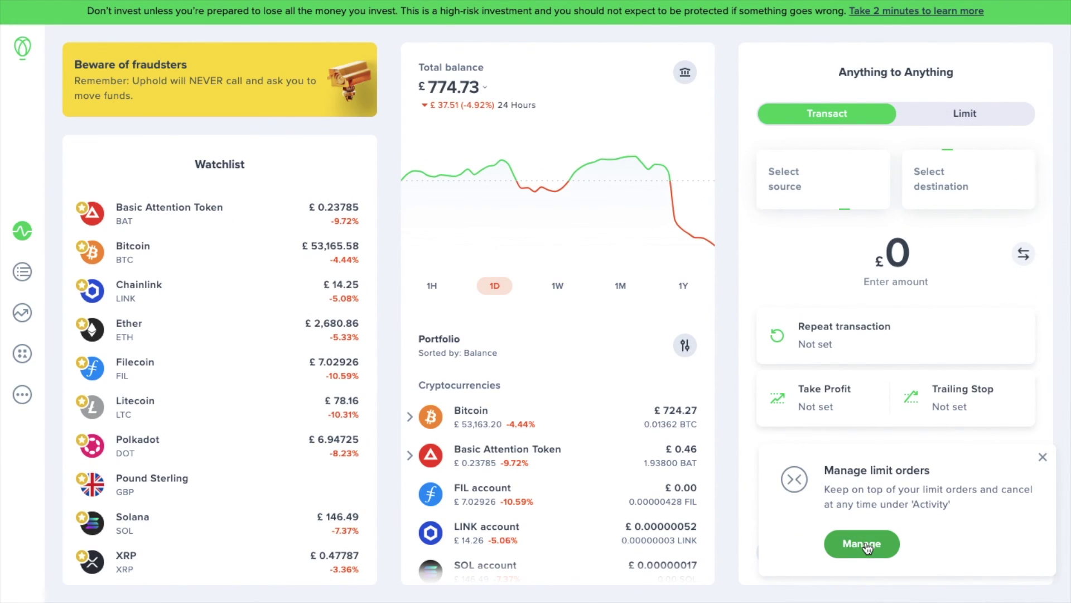
left_click(866, 547)
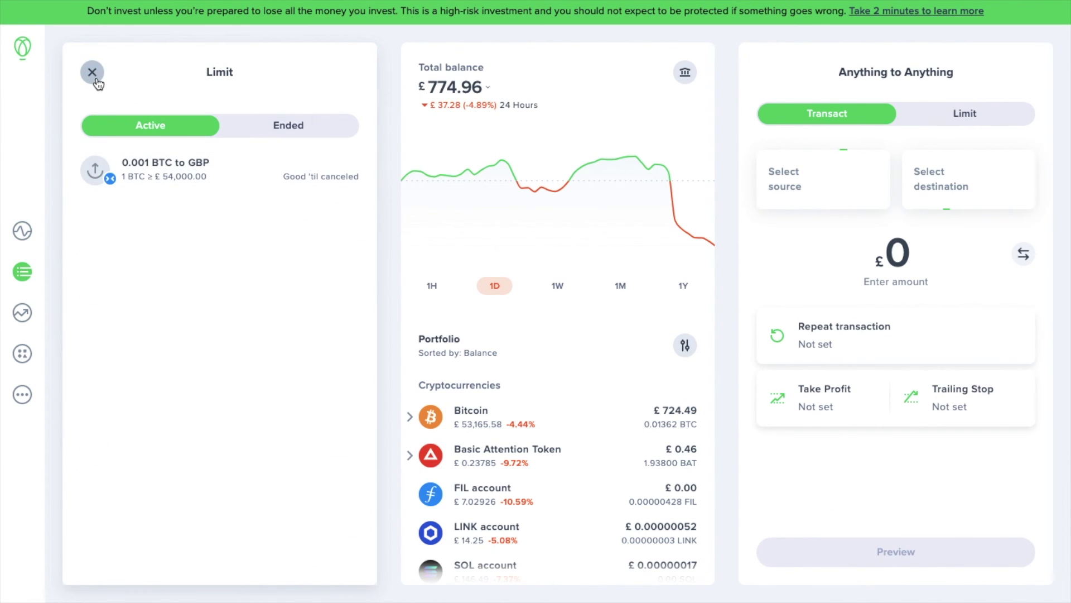
left_click(94, 79)
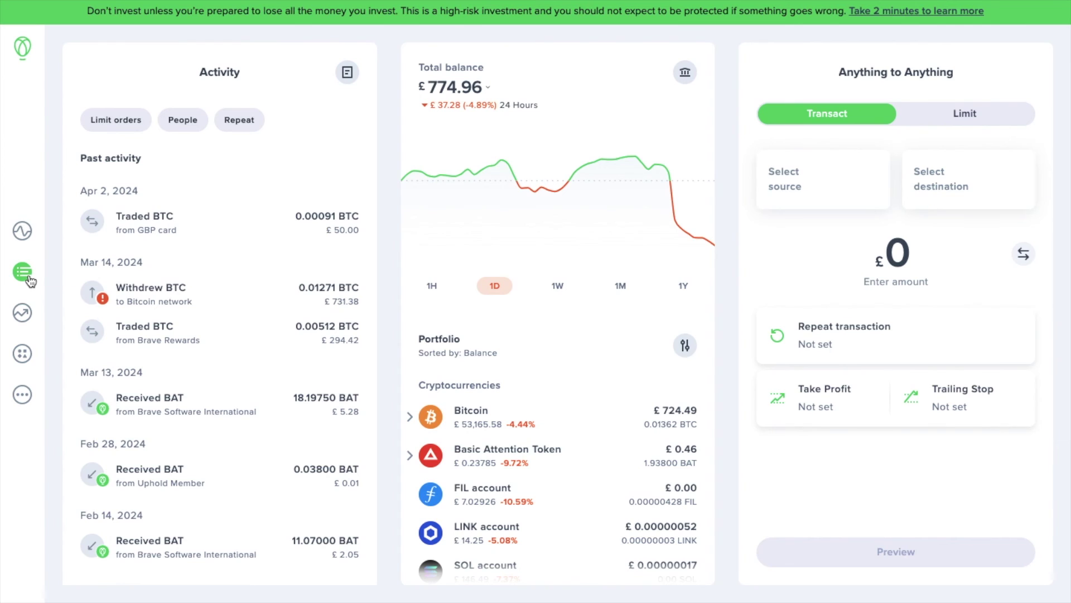
left_click(118, 121)
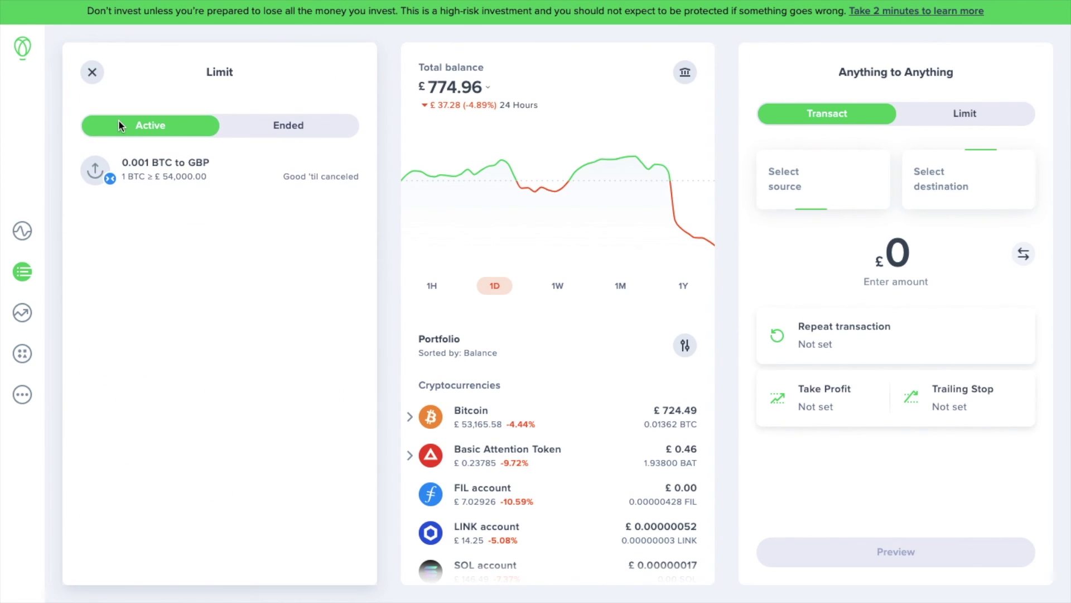
- Cancel the 0.001 BTC to GBP limit order, then view the BTC account 8 Bitcoin network withdrawal
left_click(161, 172)
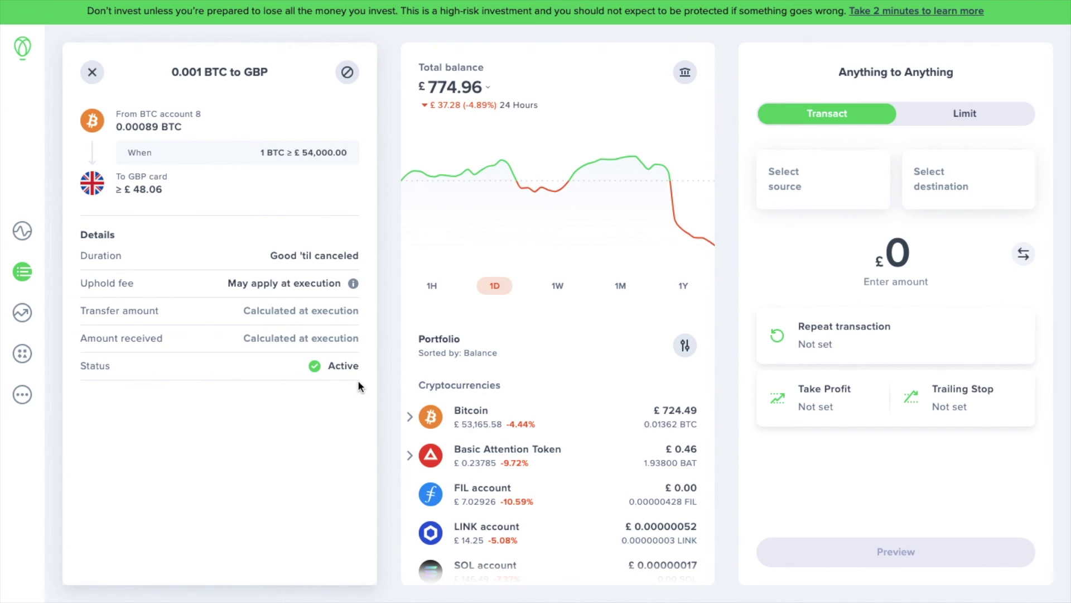
left_click(348, 73)
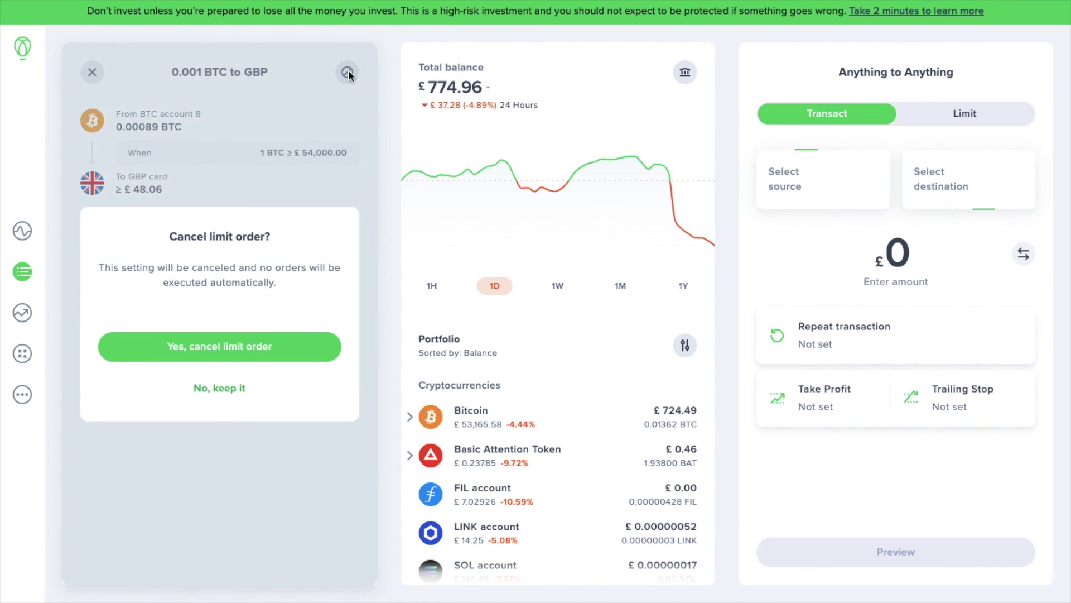
left_click(282, 355)
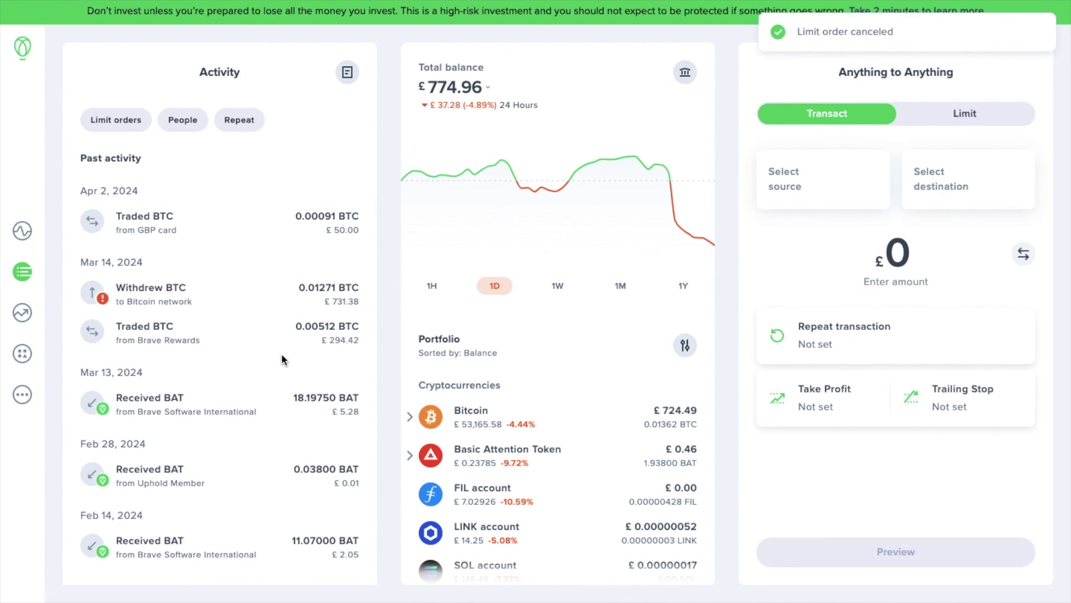
left_click(233, 294)
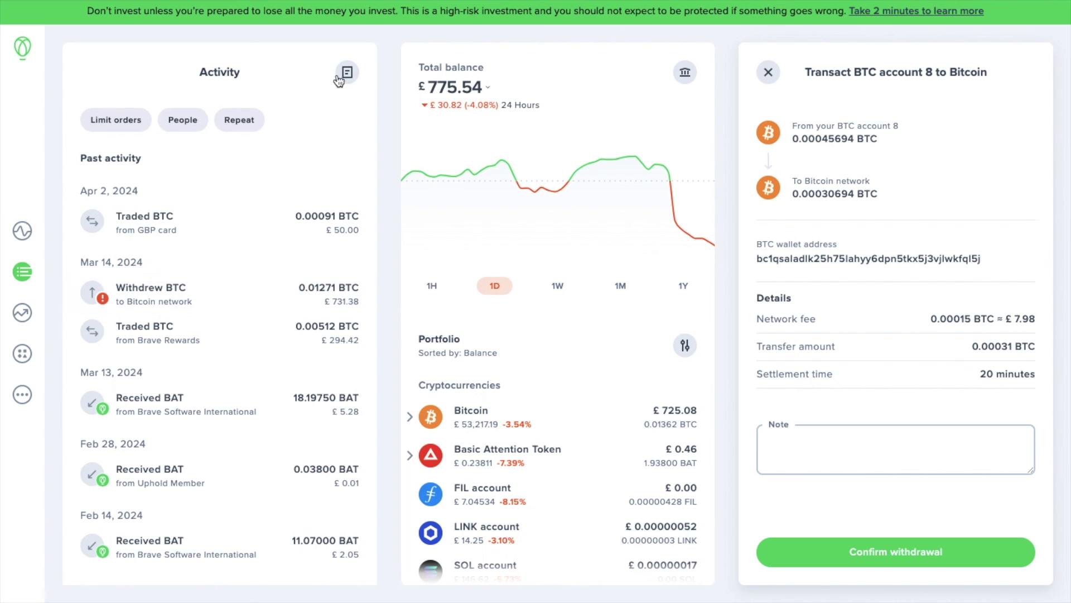
- Generate a transaction history report, then search Markets for 'bitcoin' and open Bitcoin's price page
left_click(348, 74)
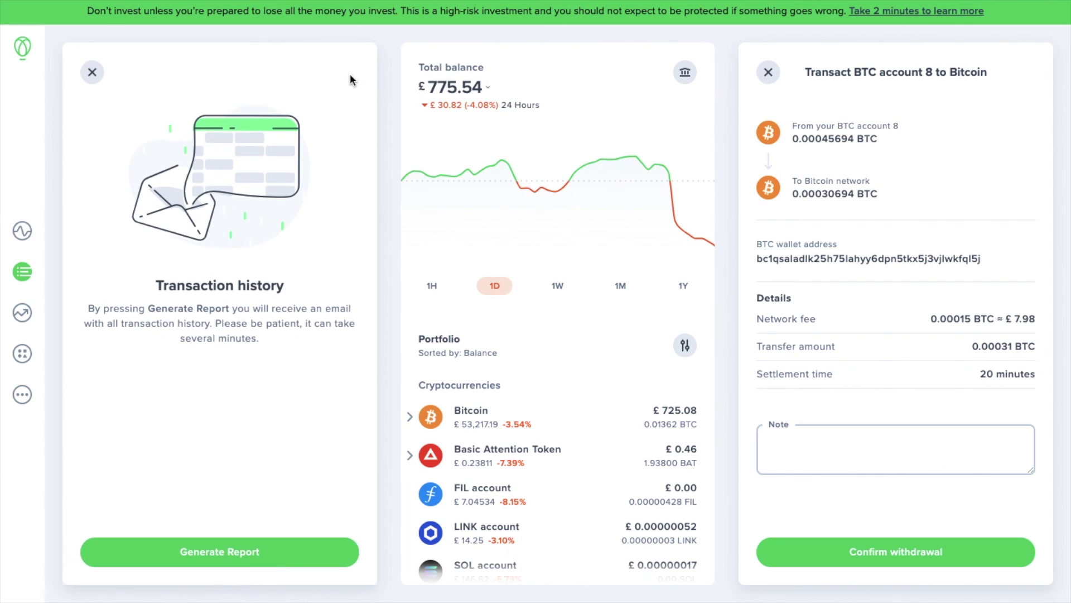
left_click(271, 567)
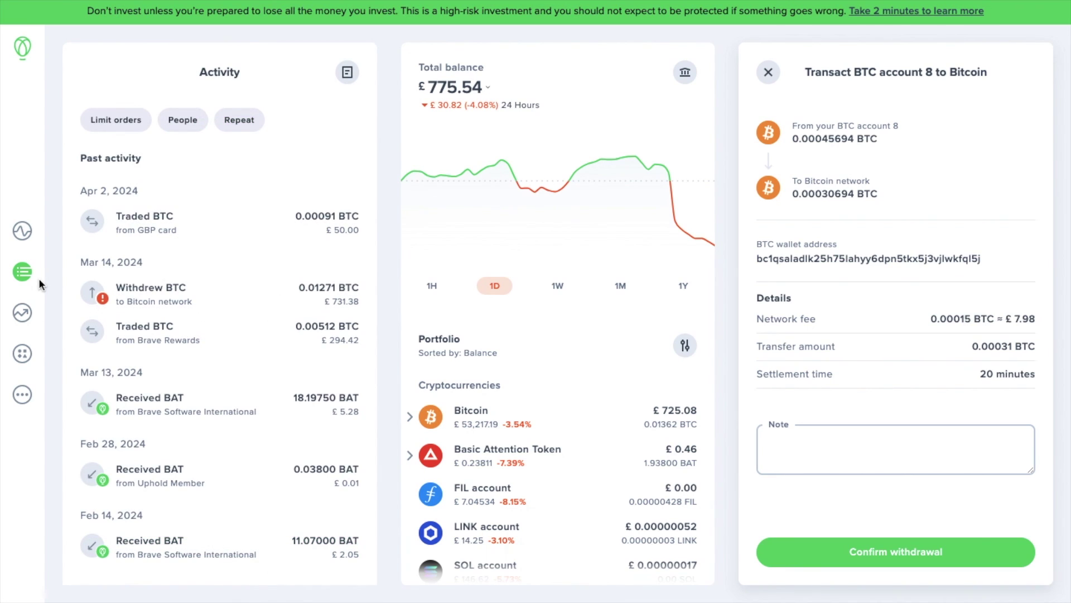
left_click(22, 313)
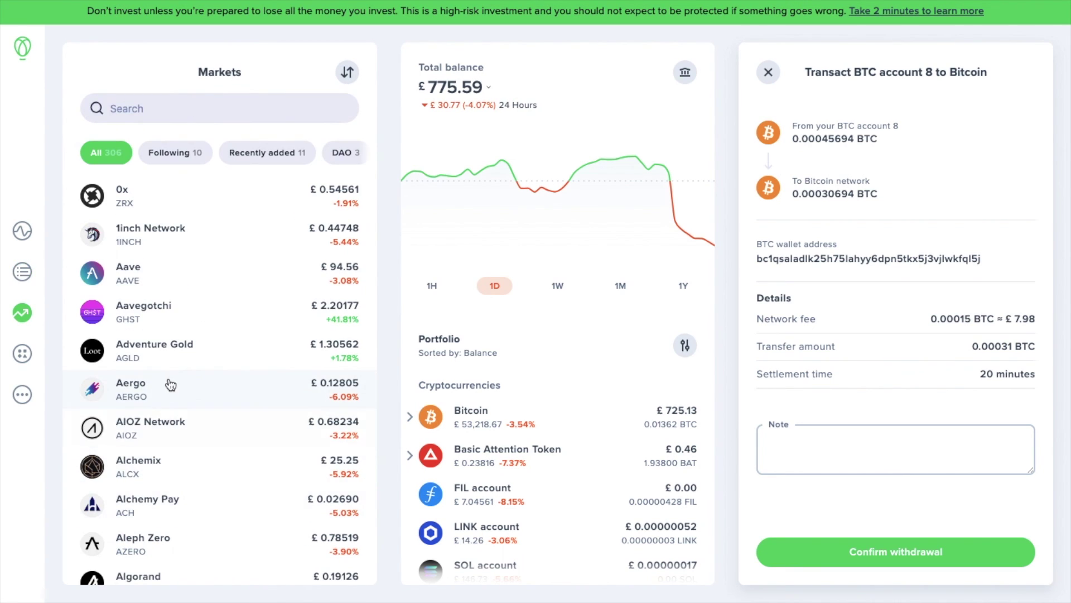
left_click(179, 106)
type("bitcoin")
left_click(160, 190)
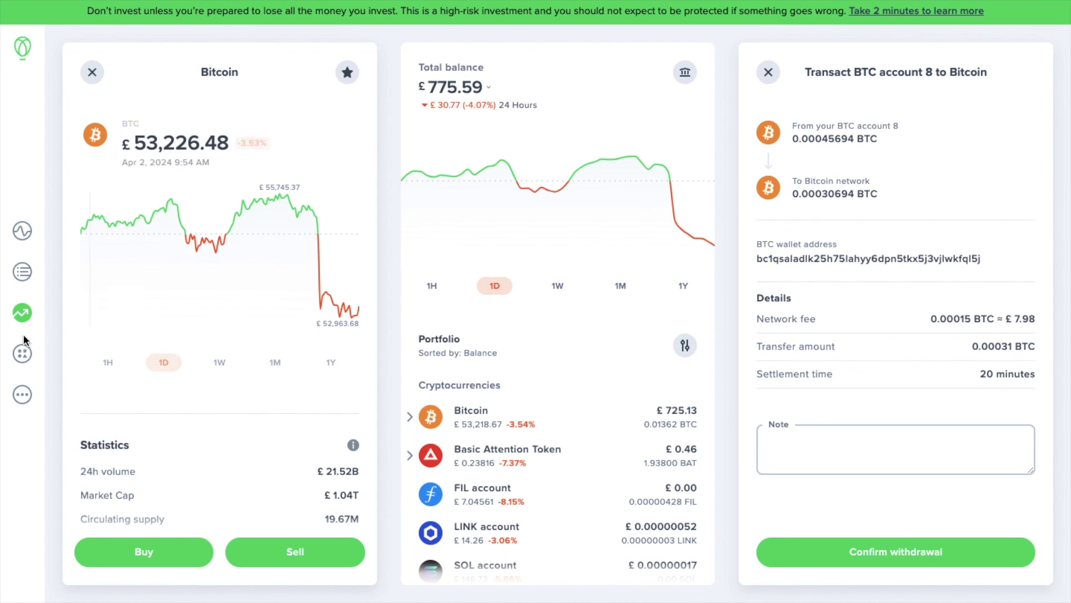
- Browse Integrations and CoinTracker's page, then view Linked accounts listing the GBP bank account
left_click(22, 362)
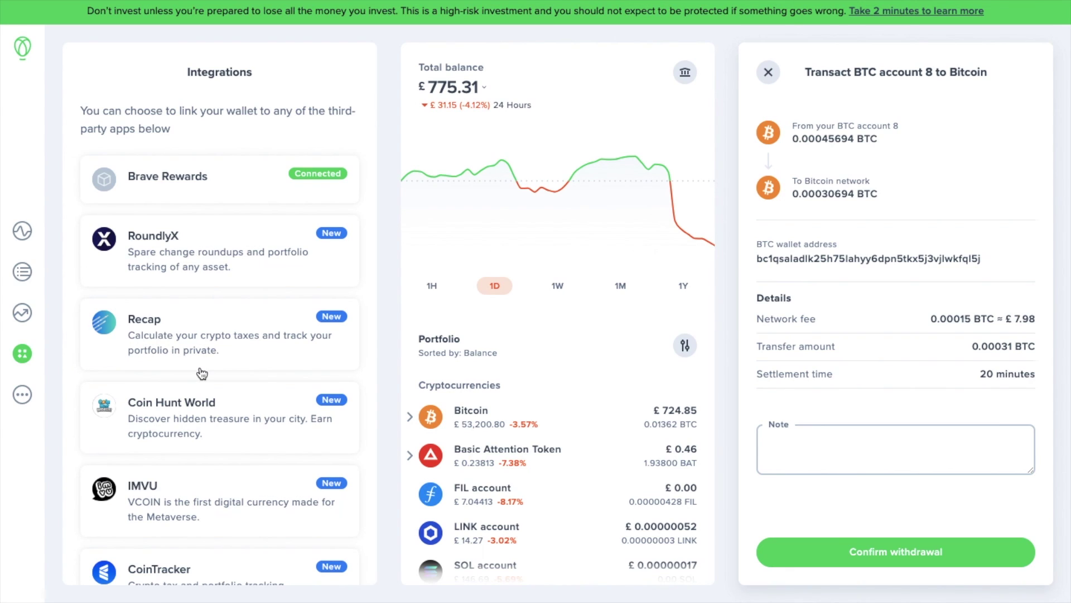
scroll(201, 410, "down", 5)
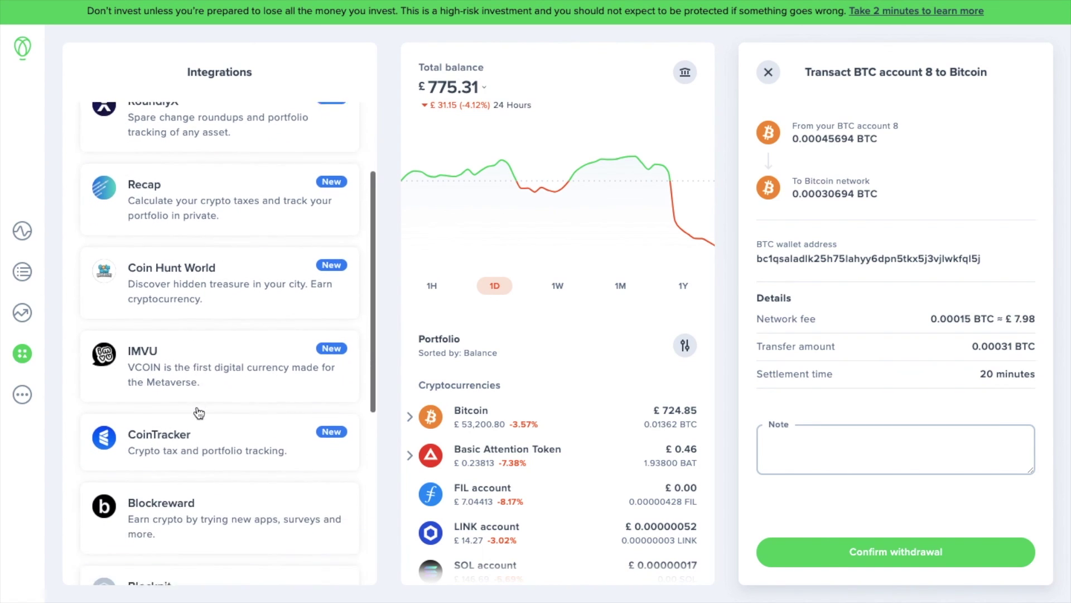
left_click(249, 308)
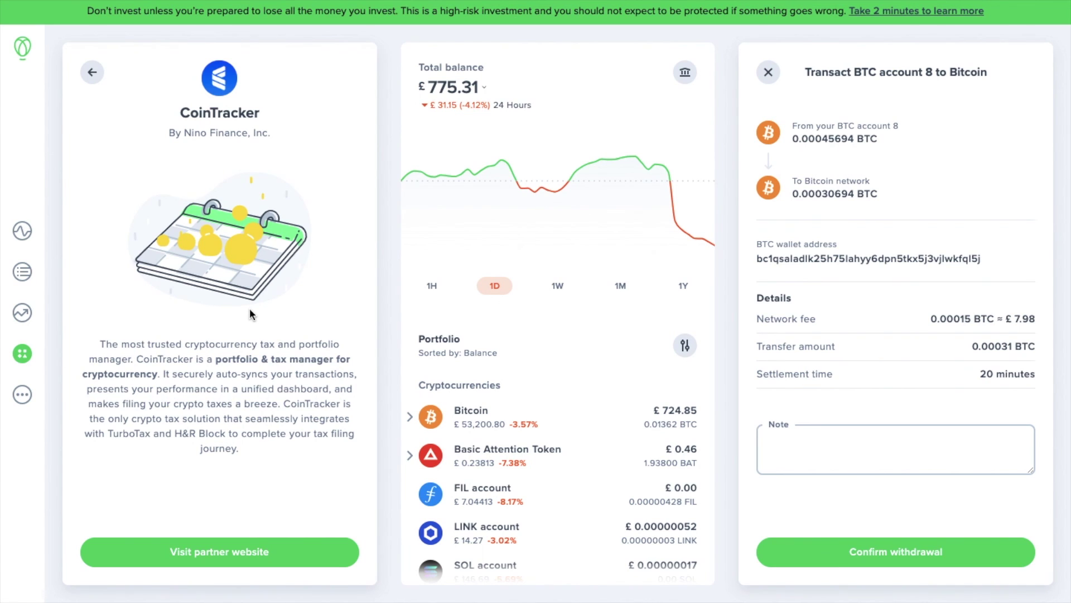
left_click(23, 395)
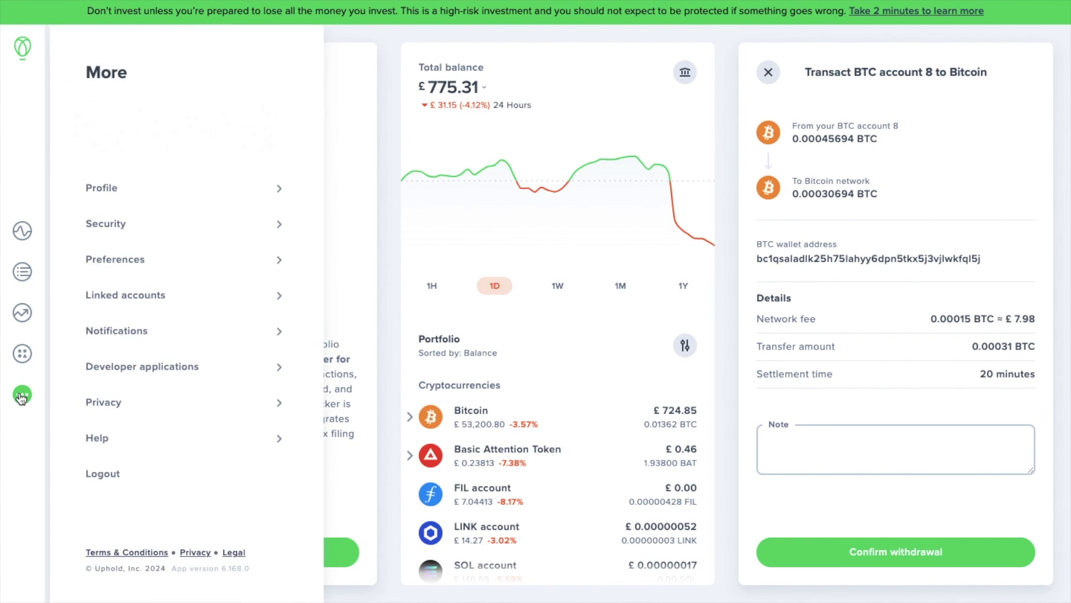
left_click(152, 302)
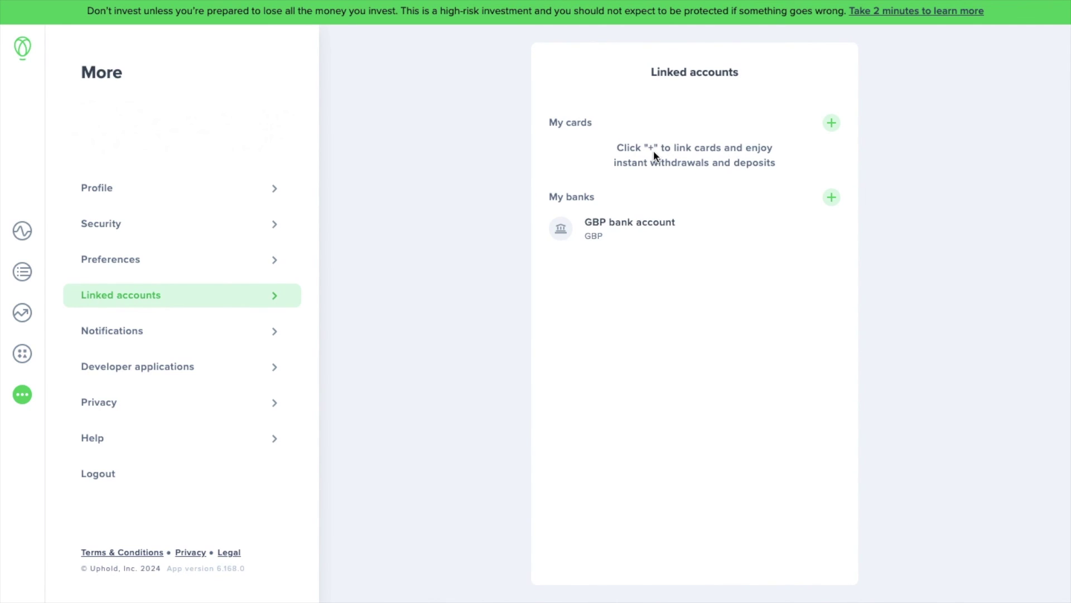